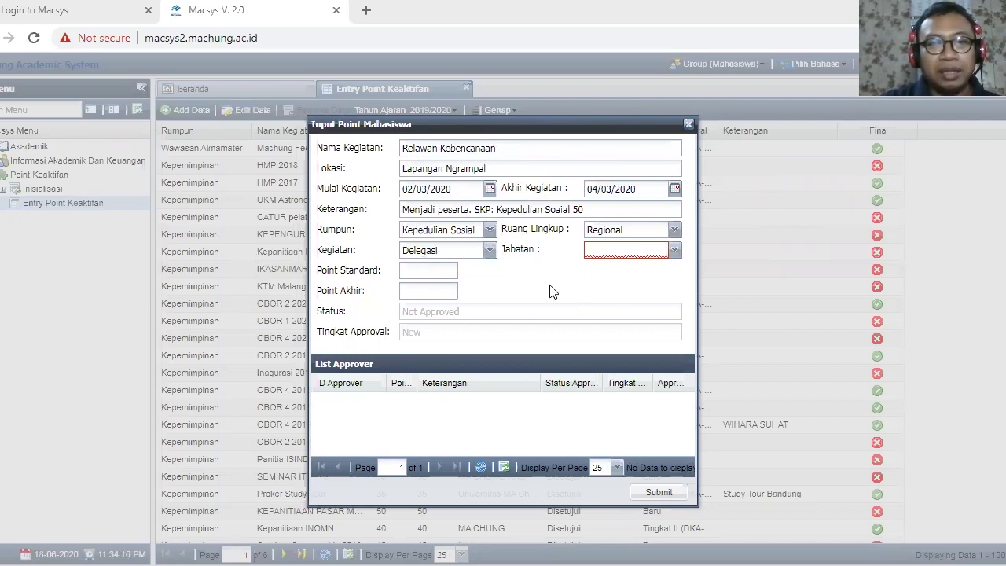
Try to assign Peserta / Perwakilan as the Jabatan for the Delegasi activity.
left_click(674, 251)
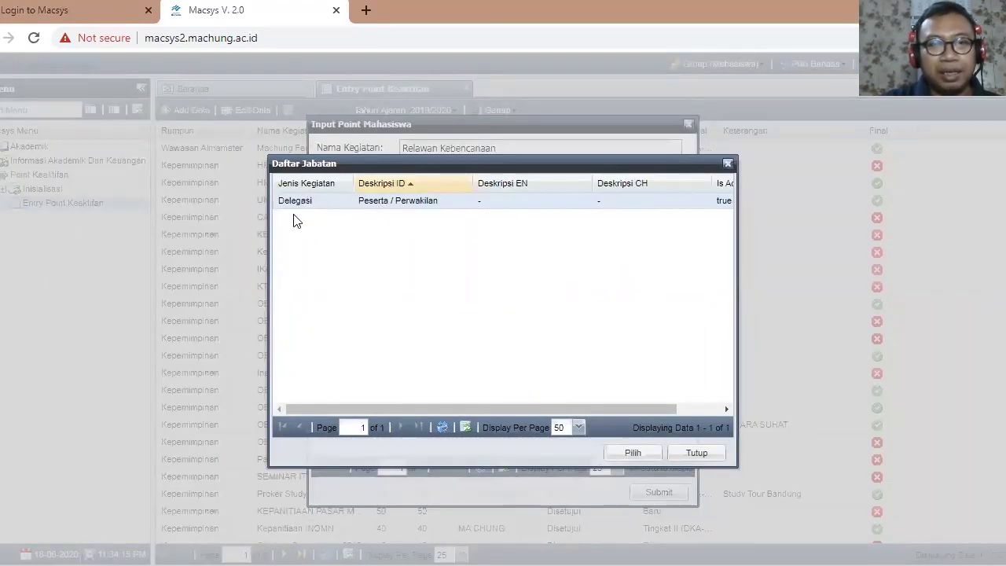
left_click(622, 454)
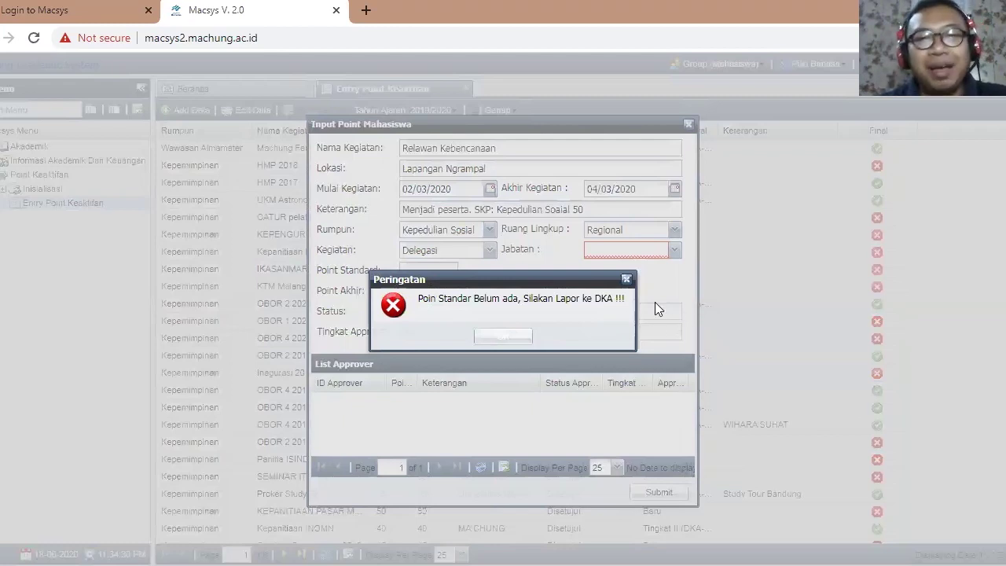
left_click(627, 281)
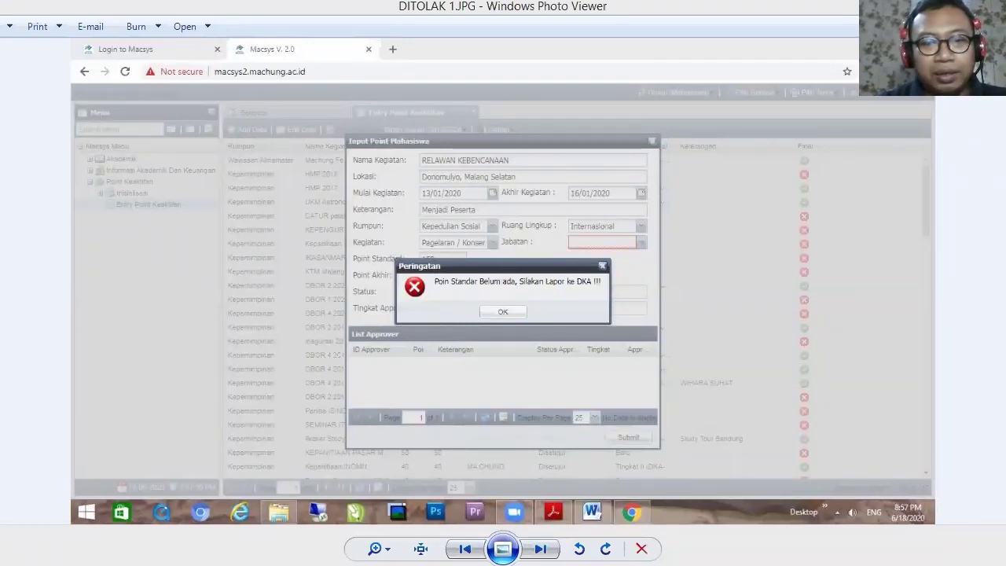
Look through the example screenshots of rejected and accepted activity entries, starting from DITOLAK 1.
left_click(539, 549)
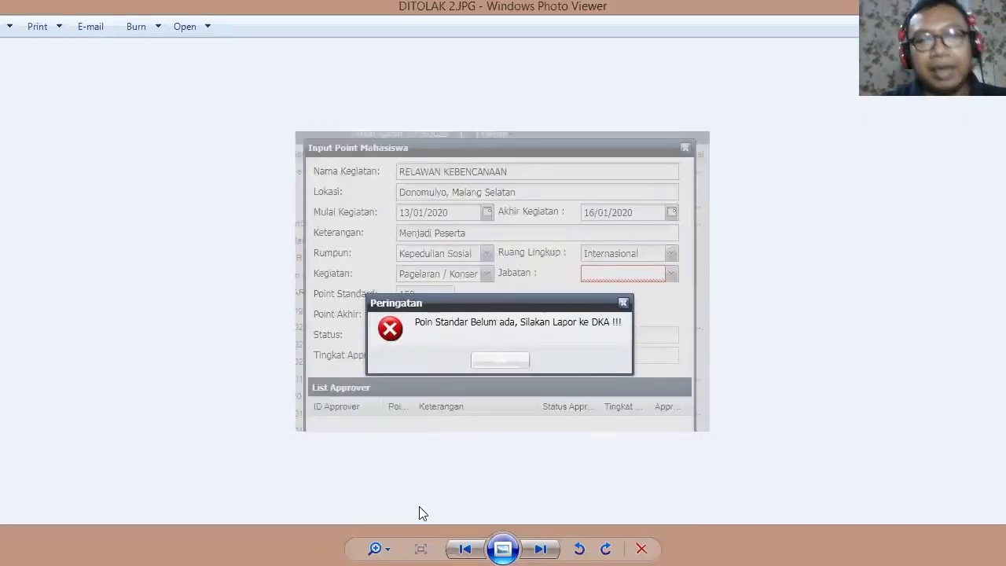
key("Right")
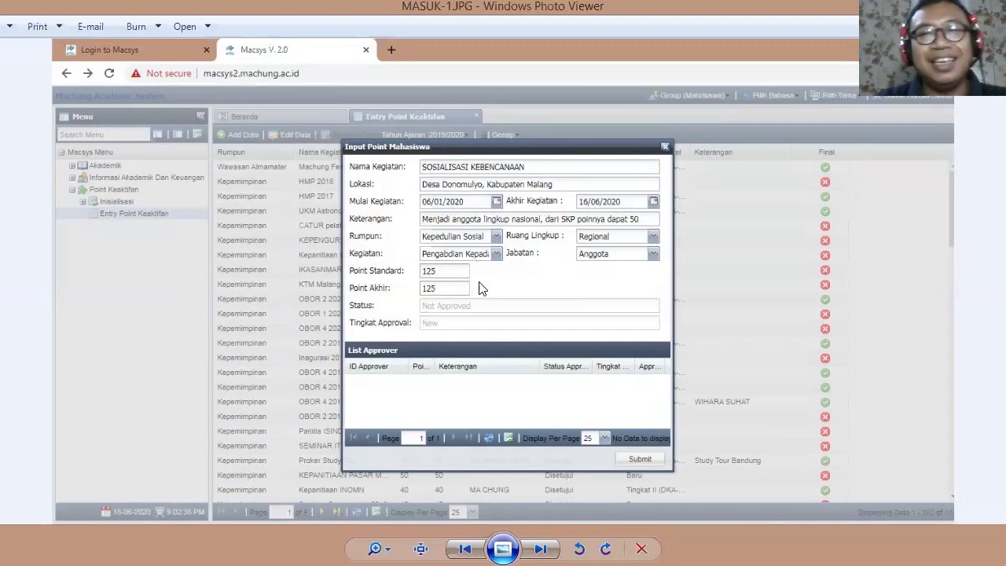
left_click(541, 548)
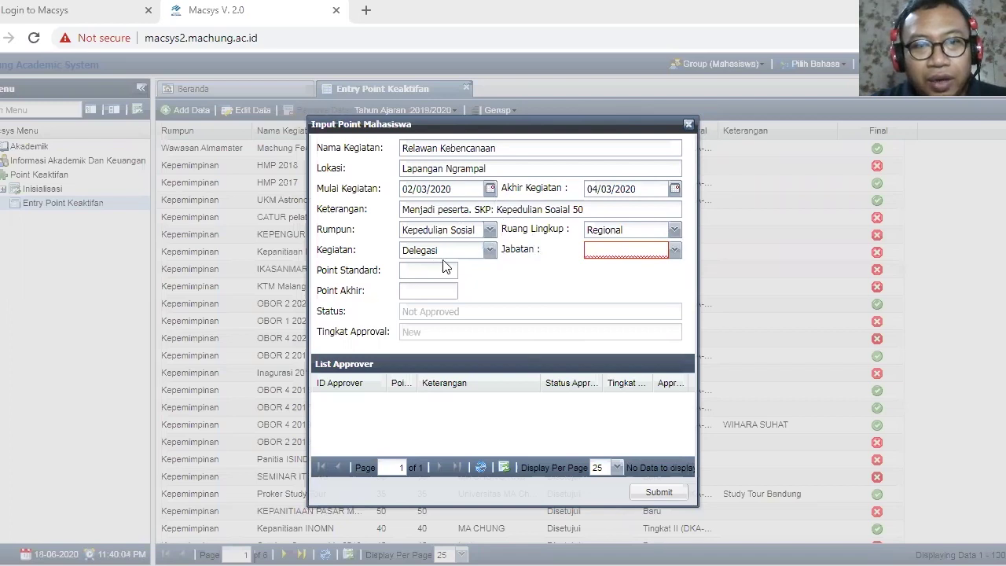
In the Macsys activity form, try again to set the Jabatan to Peserta / Perwakilan.
left_click(674, 250)
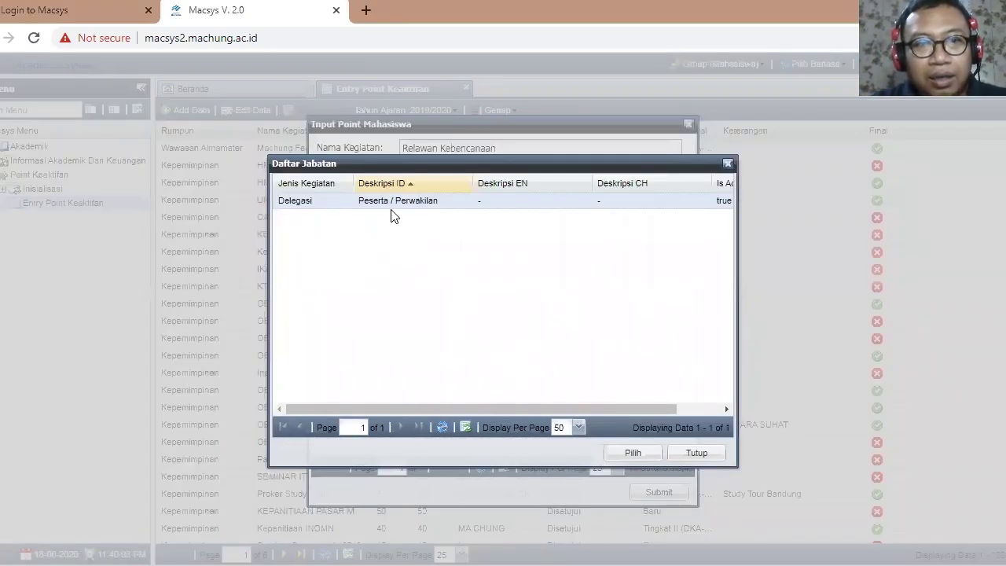
left_click(633, 455)
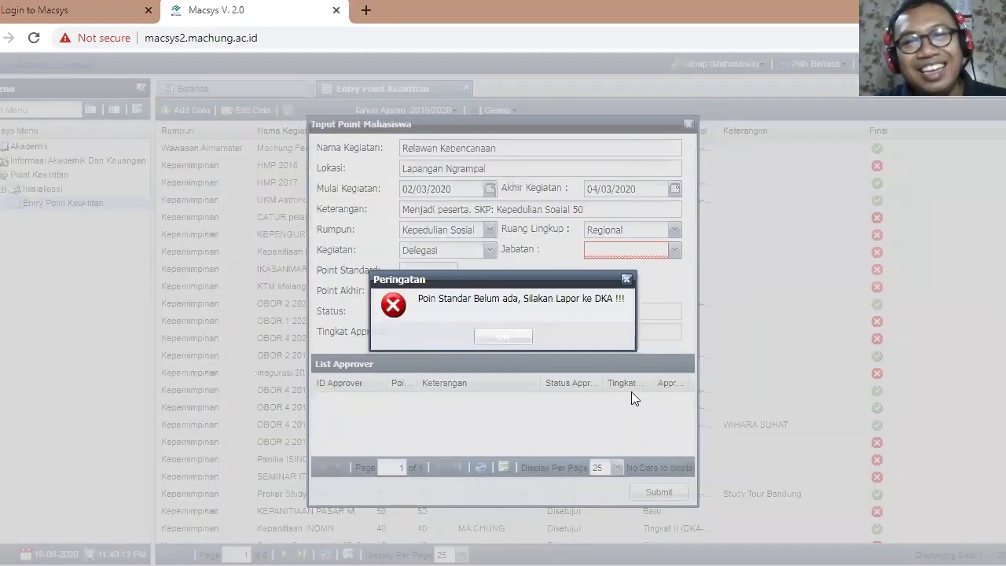
left_click(626, 279)
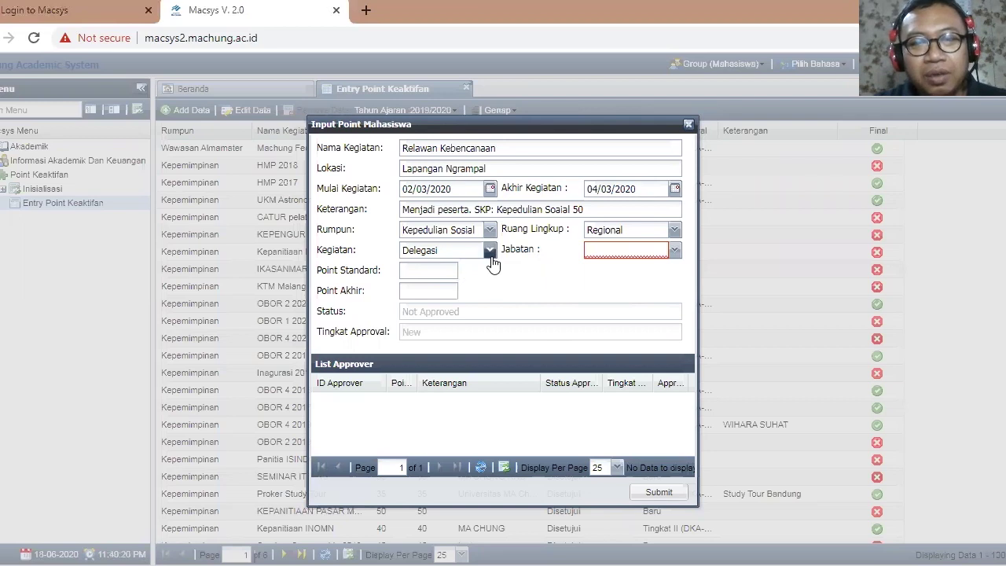
Replace "peserta" with "delegasi" in the Keterangan so it reads "Menjadi delegasi. SKP: Kepedulian Soaial 50".
left_click(438, 211)
key("Delete")
key("Delete")
key("Delete")
key("Delete")
key("Delete")
key("Delete")
key("Delete")
key("Delete")
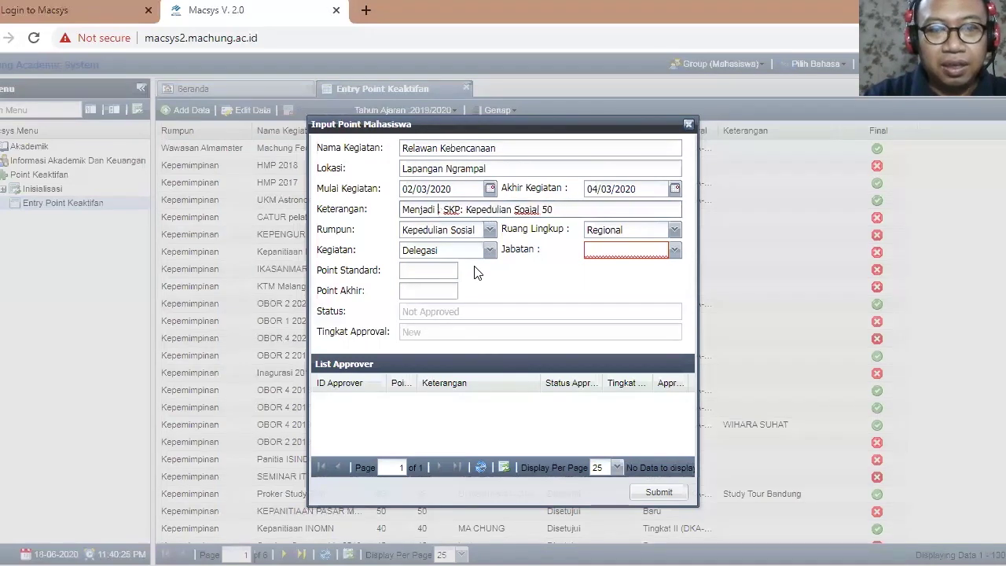
type("delegasi")
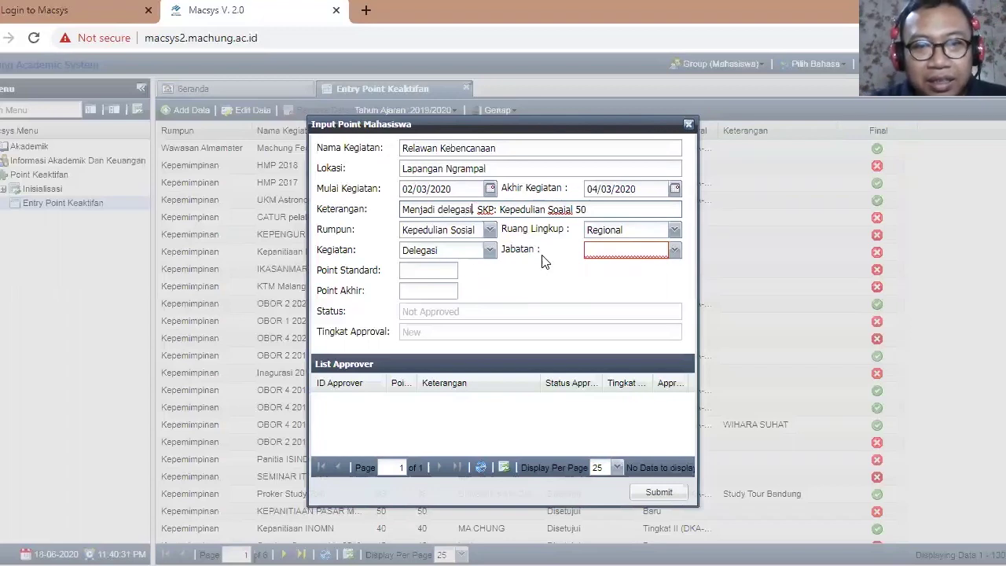
Set the Kegiatan to the last "Pengabdian Kepada Masy..." entry on the first page of activity types.
left_click(489, 250)
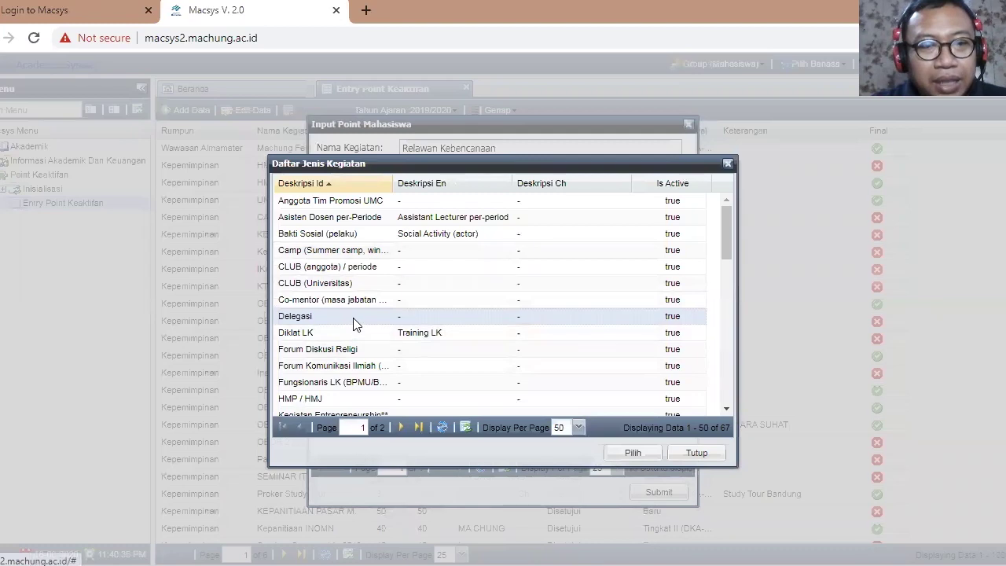
scroll(498, 354, "down", 3)
left_click_drag(730, 314, 749, 428)
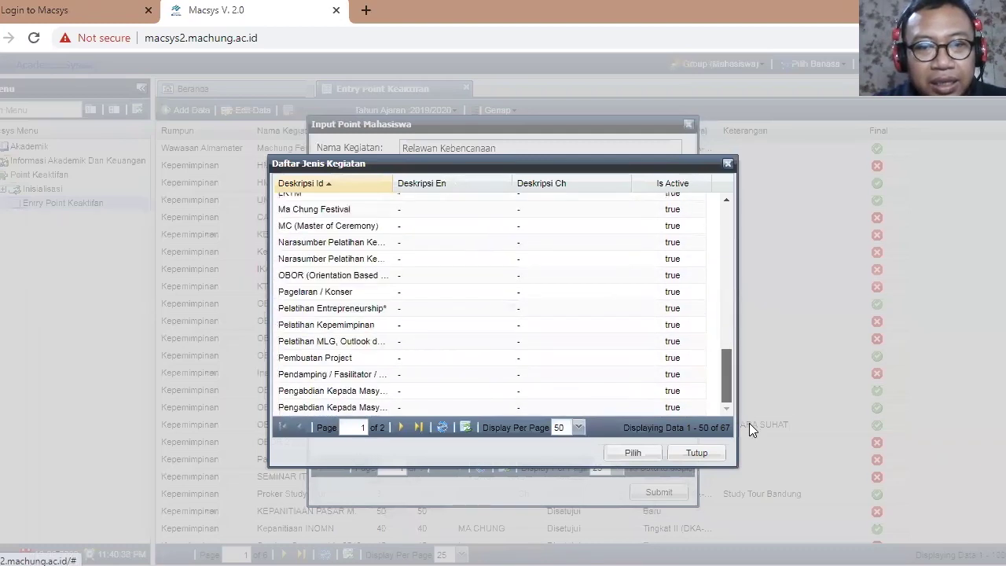
left_click(319, 408)
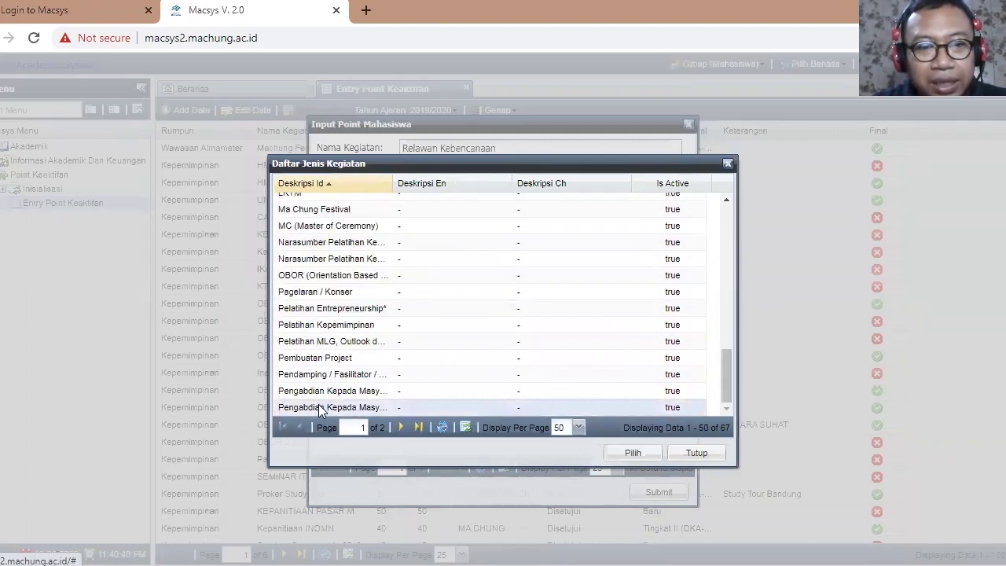
left_click(639, 454)
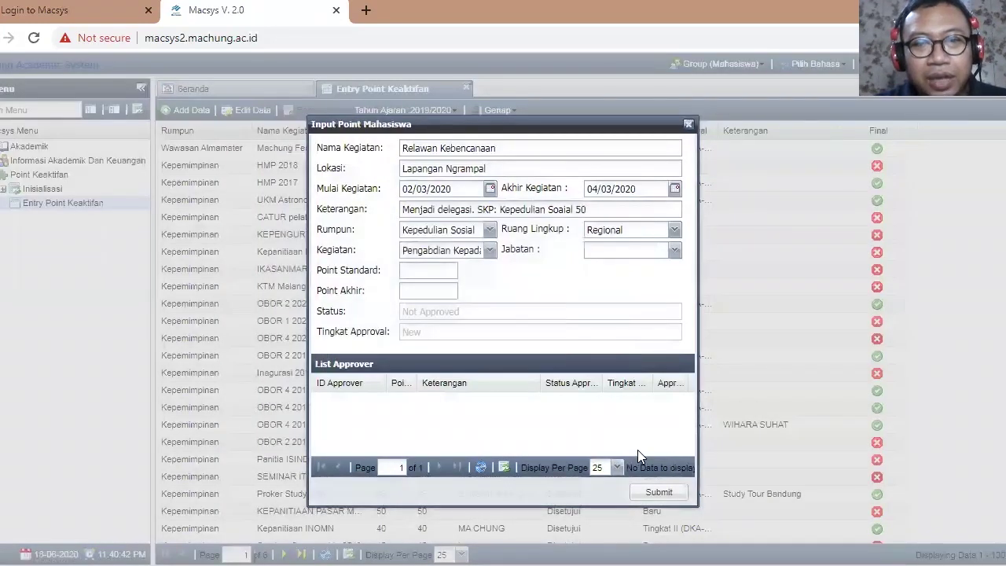
Try to set the Jabatan to Anggota with the Regional scope.
left_click(674, 250)
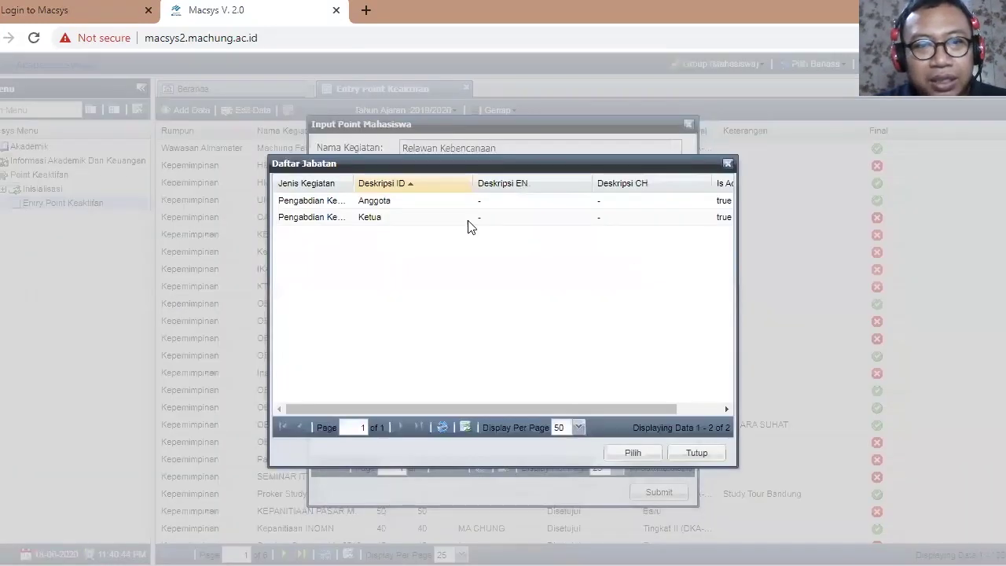
left_click(323, 202)
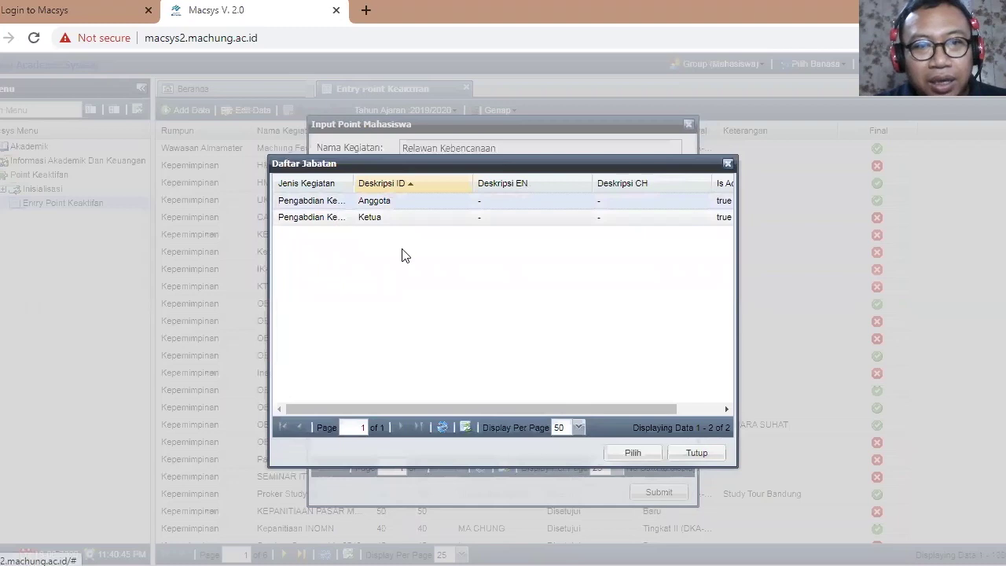
left_click(645, 452)
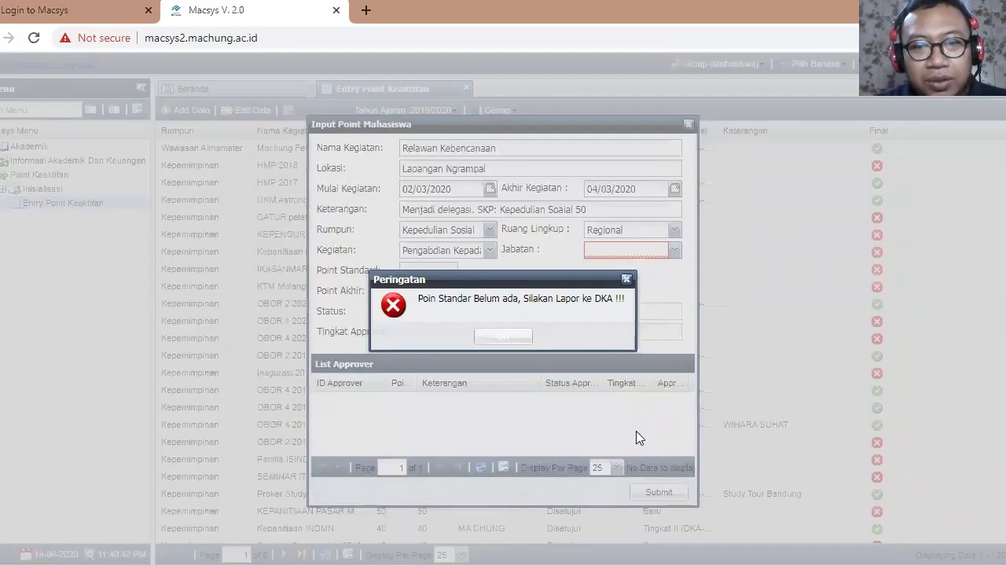
left_click(627, 280)
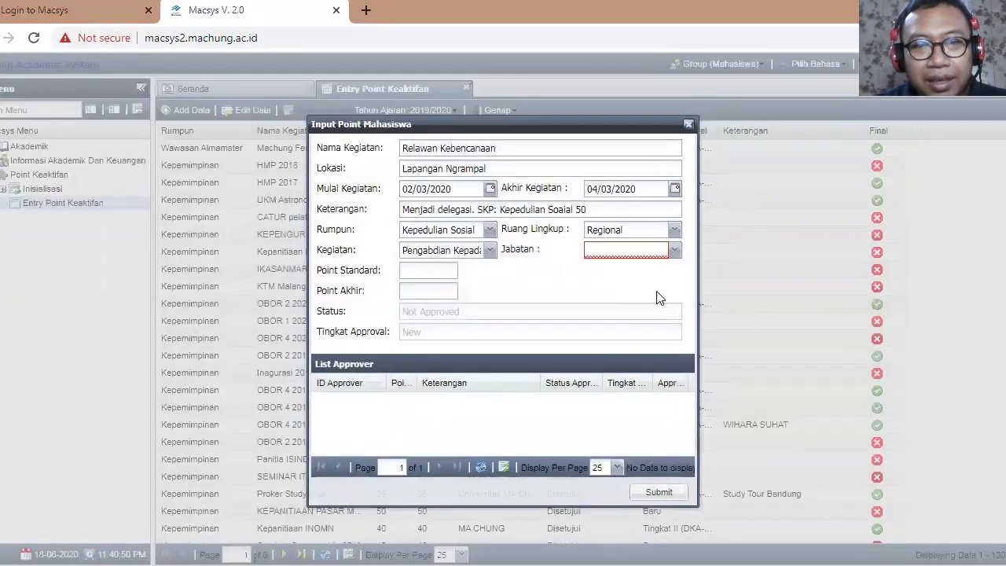
Set the Ruang Lingkup to Internal - Universitas and the Jabatan to Anggota.
left_click(672, 228)
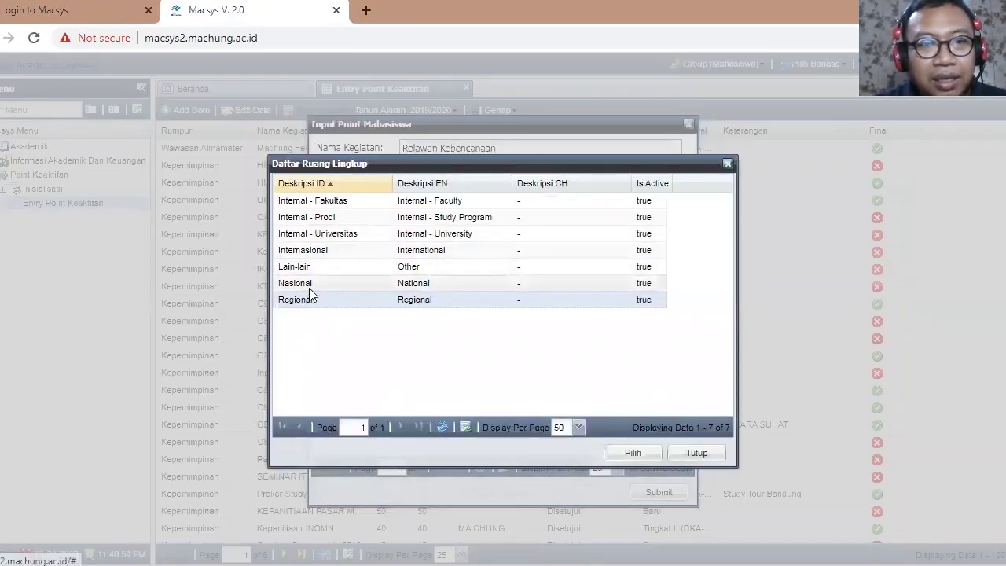
left_click(309, 236)
left_click(650, 455)
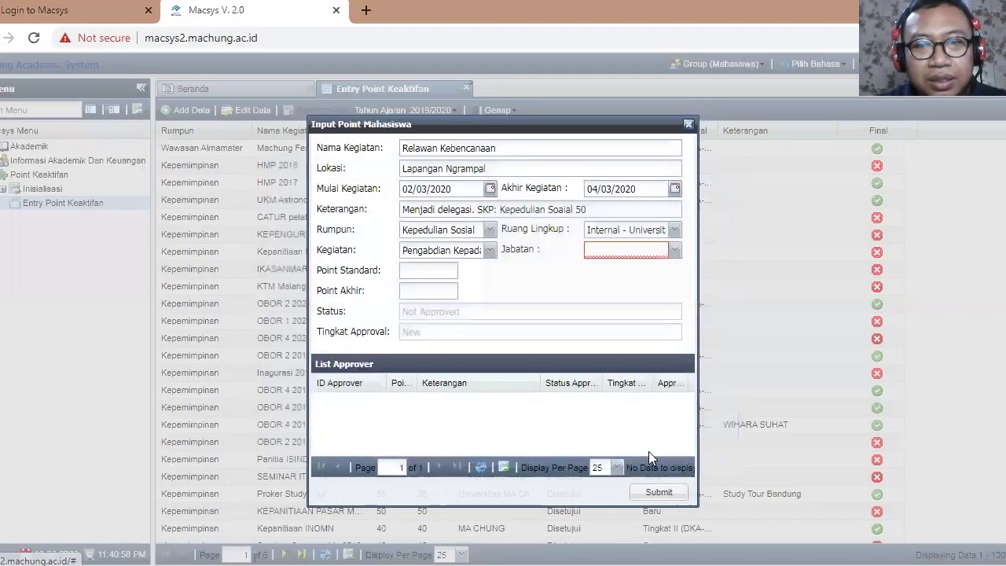
left_click(674, 250)
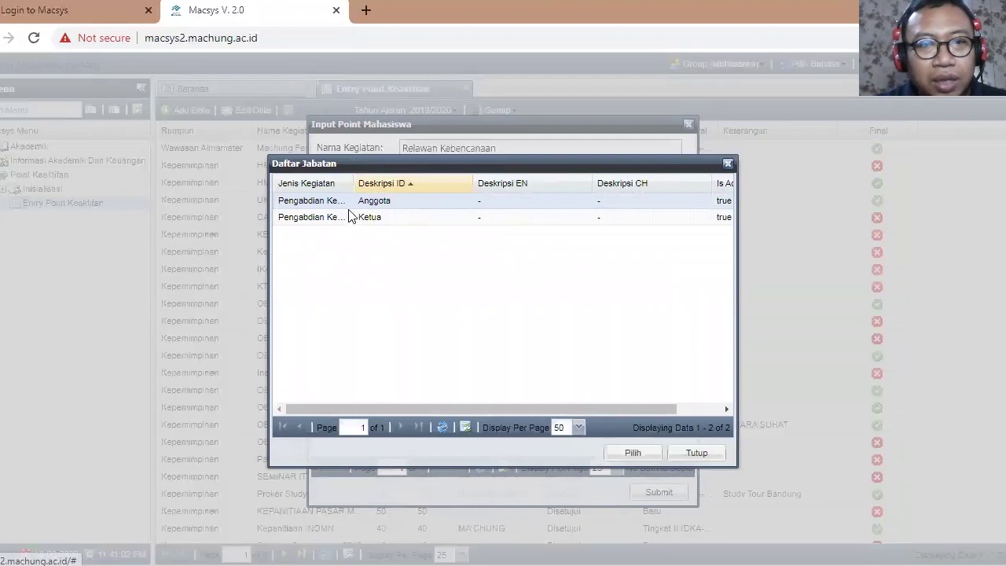
left_click(619, 453)
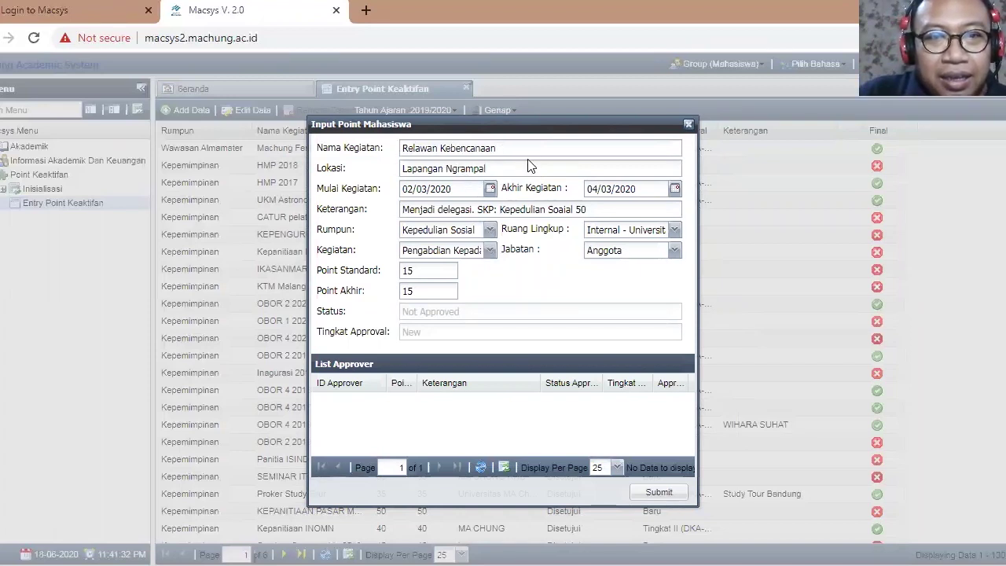
Change the Nama Kegiatan to "Kepanitiaan Relawan Kebencanaan" and the Keterangan to "Sebagai Koordinator Konsumsi. SKP: Kepemimpinan 50".
left_click_drag(515, 149, 395, 155)
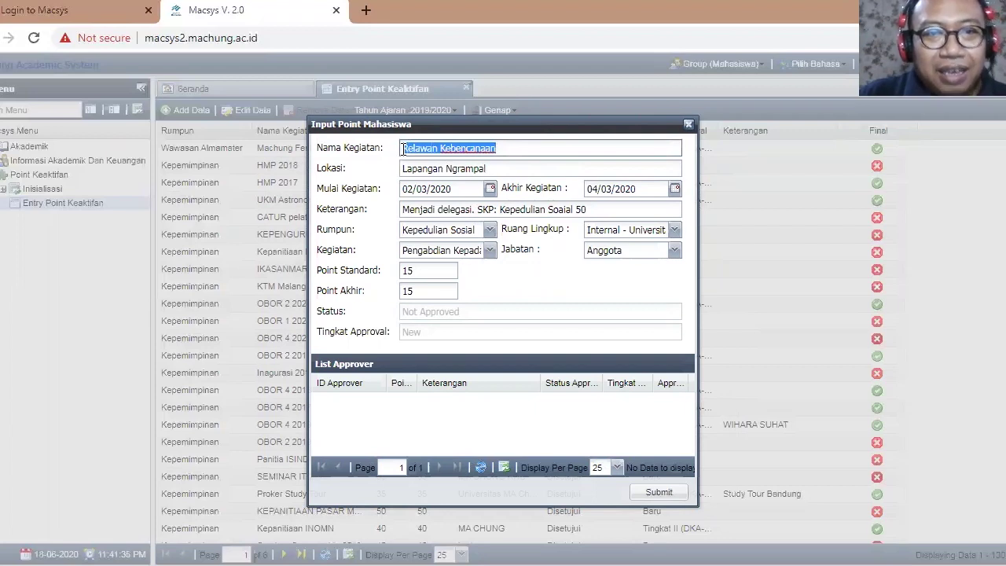
left_click(402, 149)
type("Kepanit")
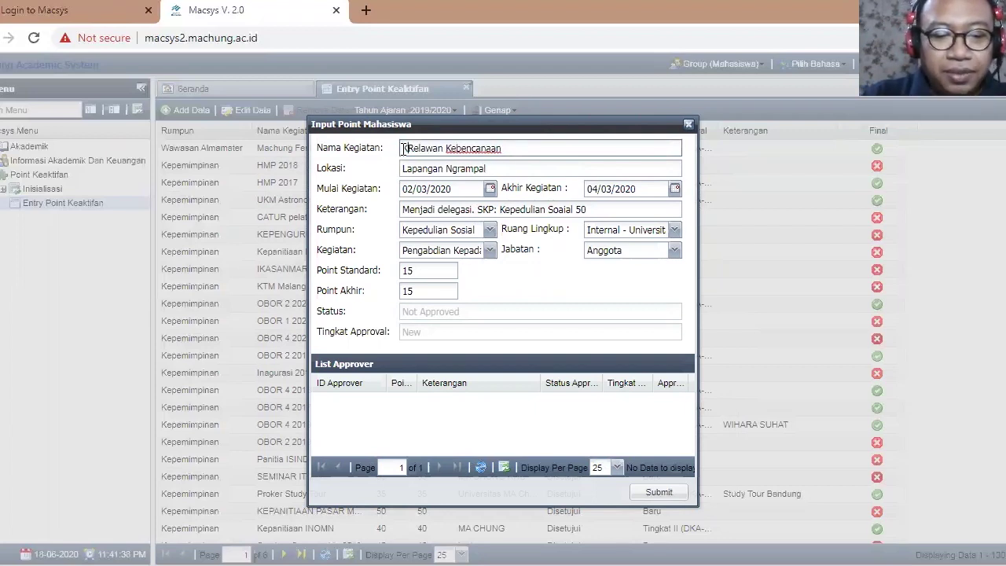
type("iaan")
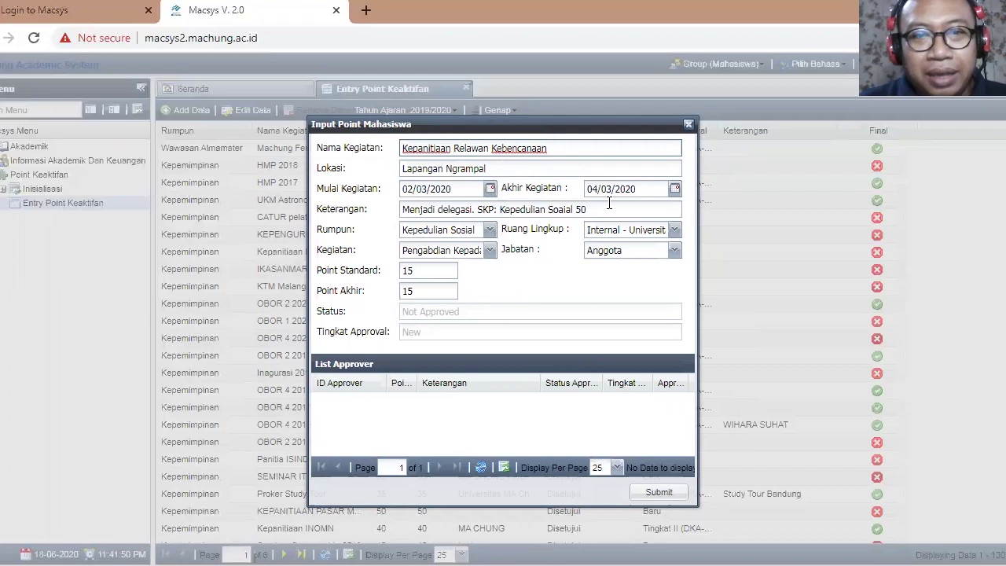
left_click_drag(402, 209, 586, 208)
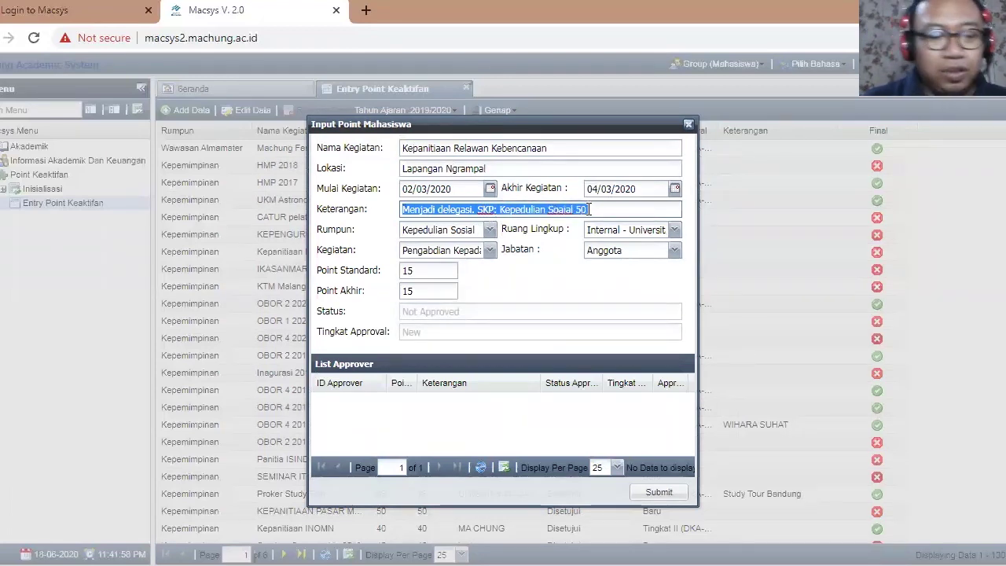
type("Sebagai")
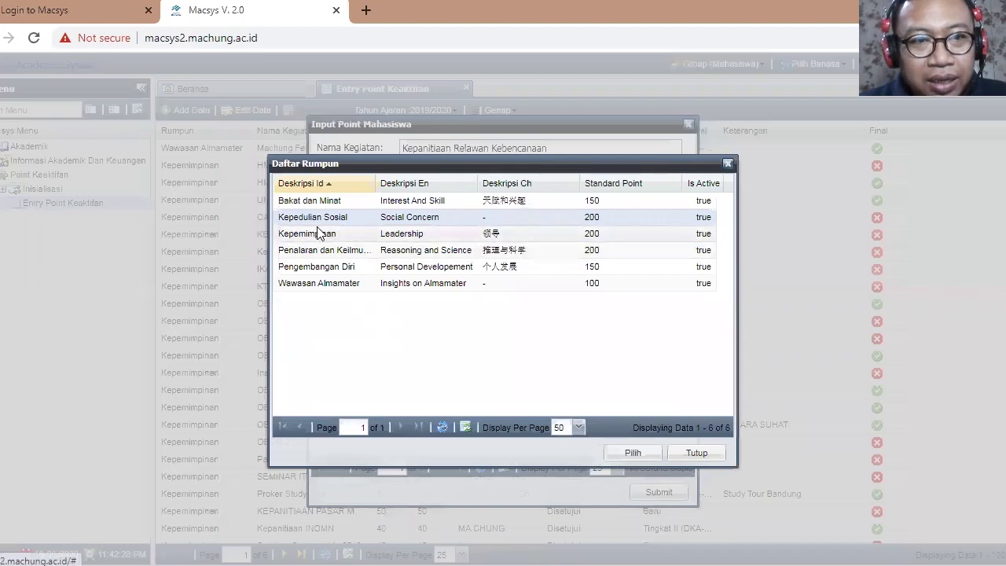
Set the Rumpun to Kepemimpinan and the Ruang Lingkup to Regional.
left_click(318, 234)
left_click(633, 452)
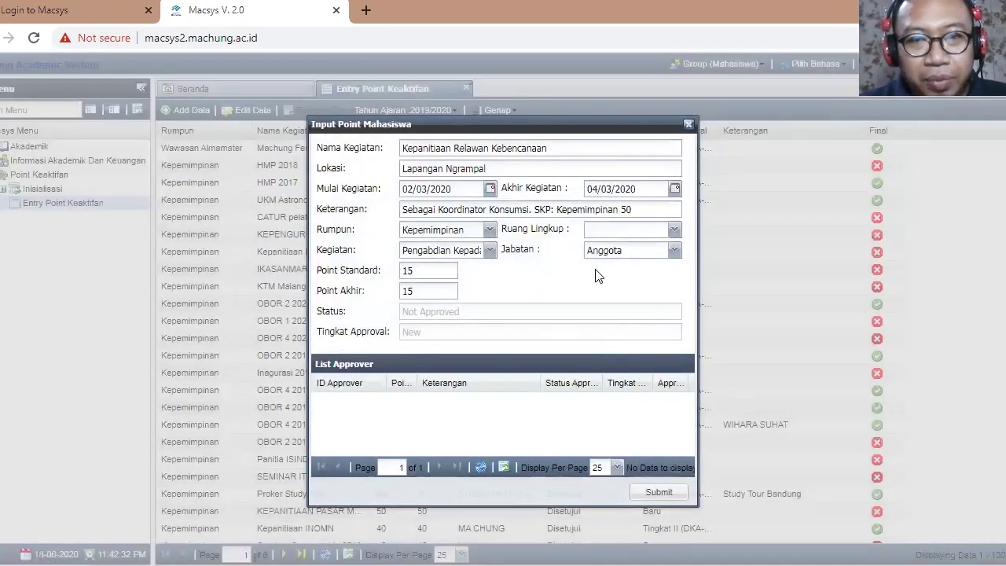
left_click(672, 233)
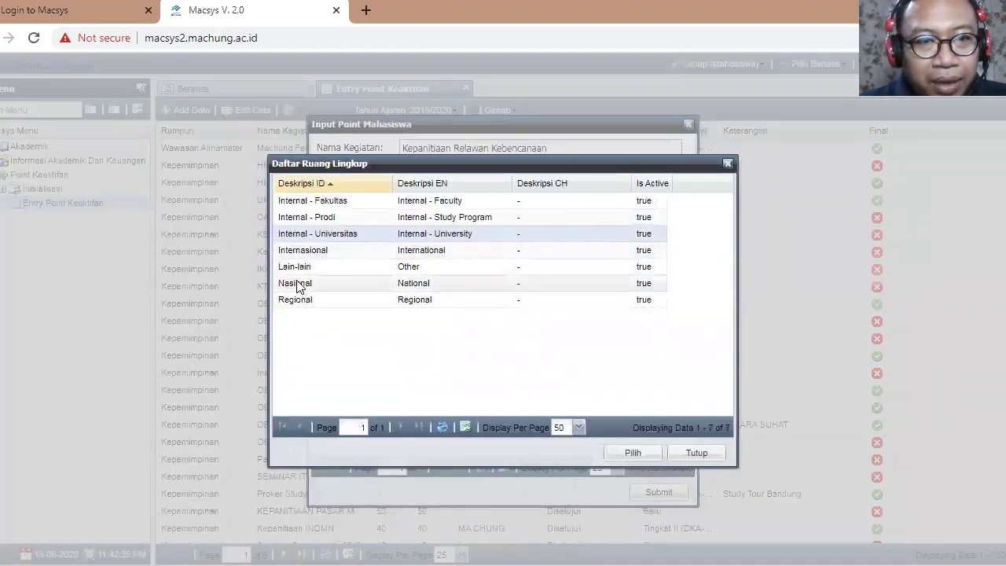
left_click(299, 300)
left_click(634, 454)
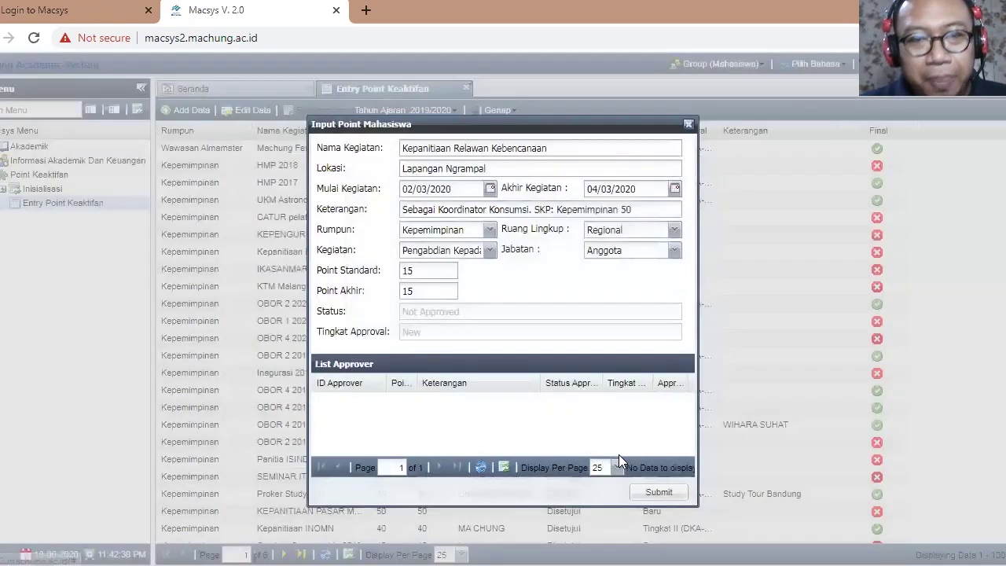
Set the Kegiatan to Kepanitiaan HMP/HMJ.
left_click(489, 250)
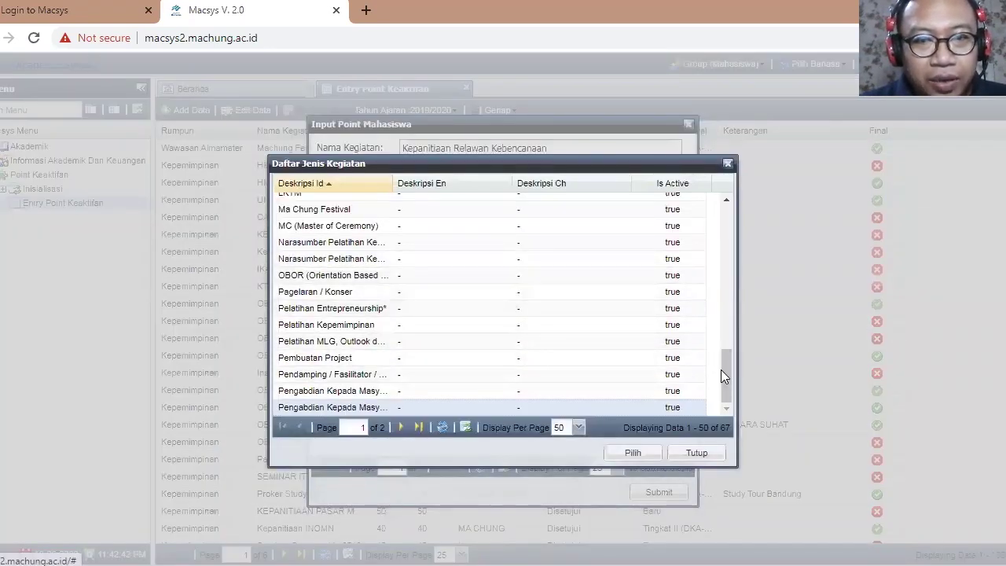
left_click_drag(729, 382, 754, 405)
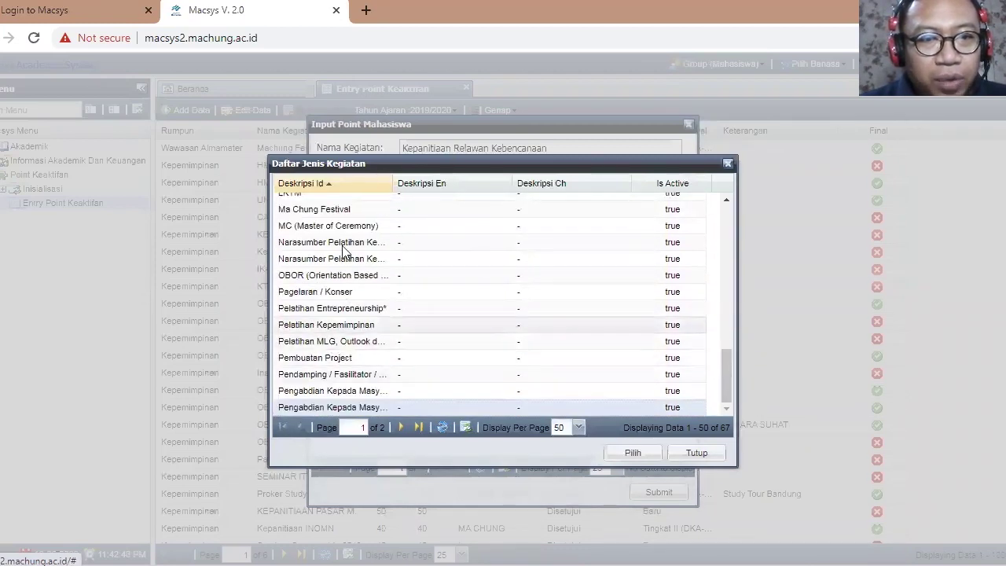
left_click_drag(725, 372, 722, 279)
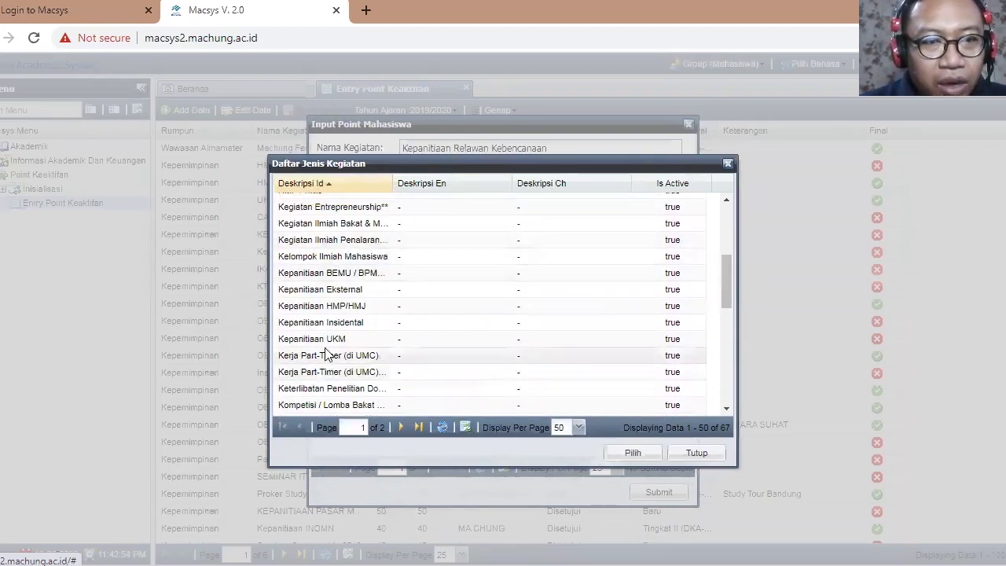
left_click(314, 308)
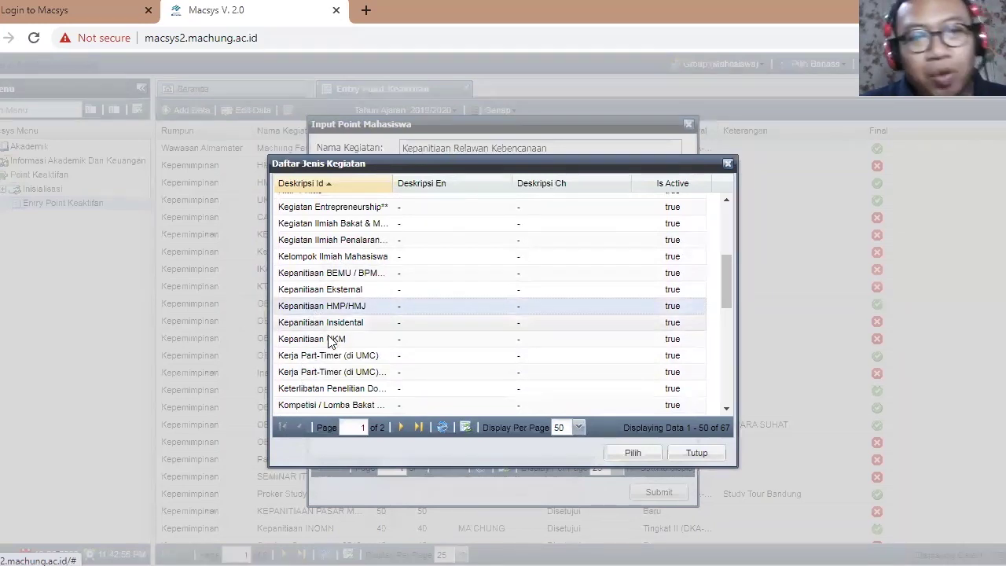
left_click(648, 458)
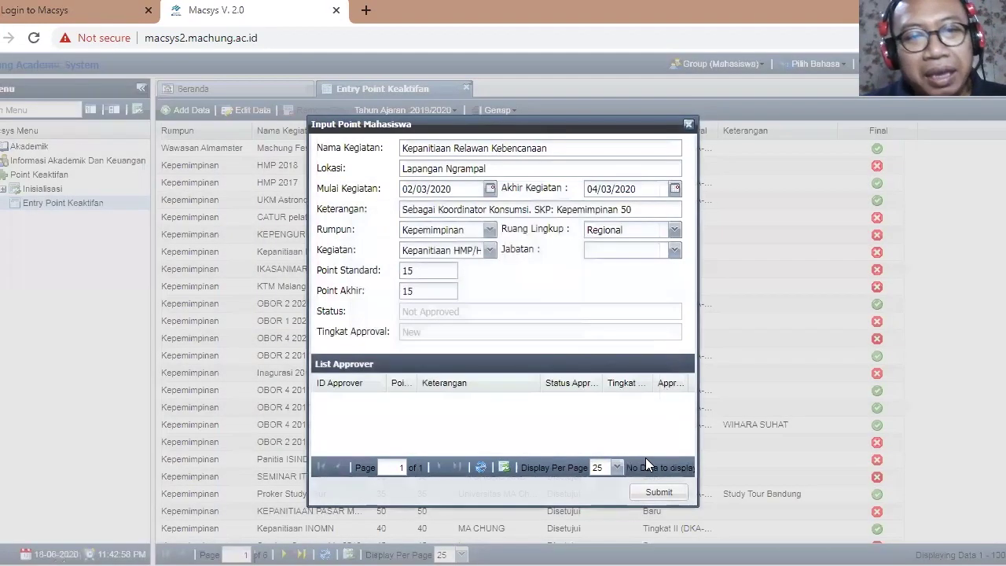
Try to set the Jabatan to KaSie/koordinator Sie for the Kepanitiaan HMP/HMJ activity with the Regional scope.
left_click(675, 250)
left_click(368, 199)
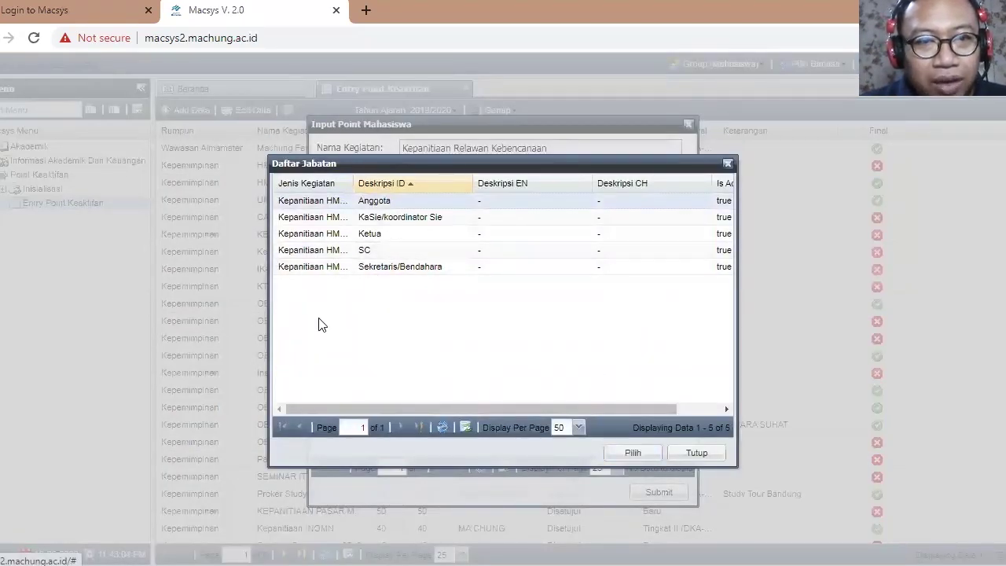
left_click(303, 218)
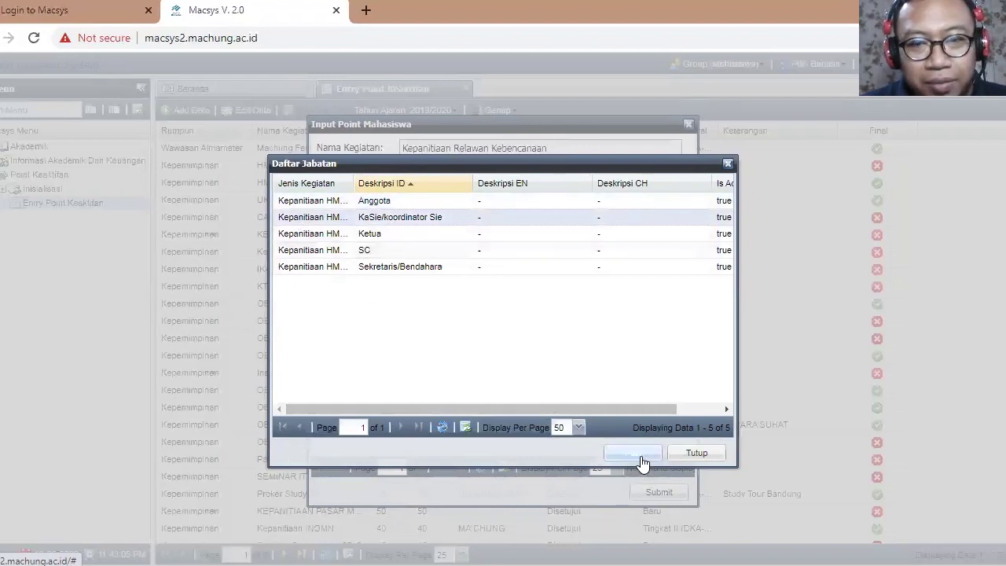
left_click(639, 459)
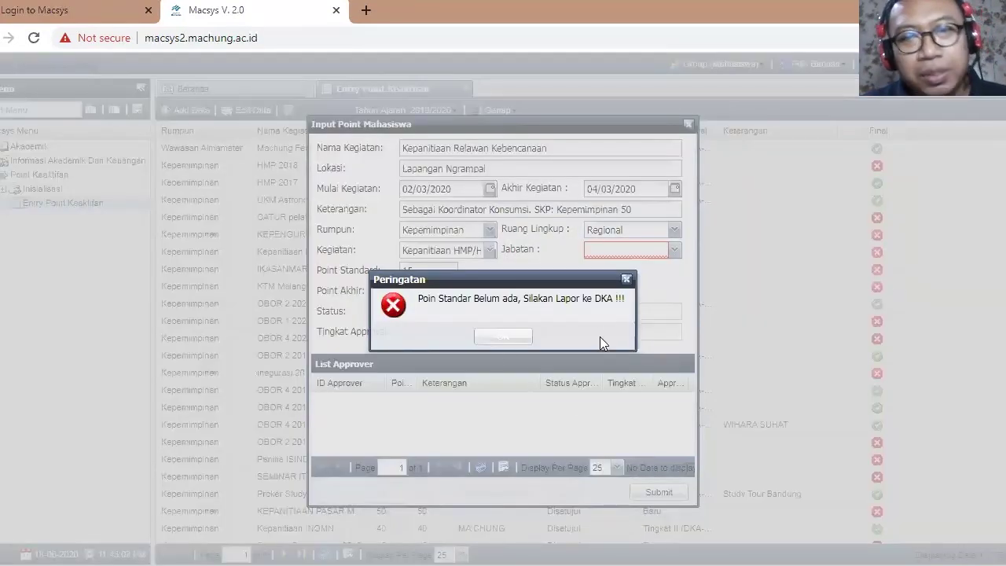
left_click(626, 281)
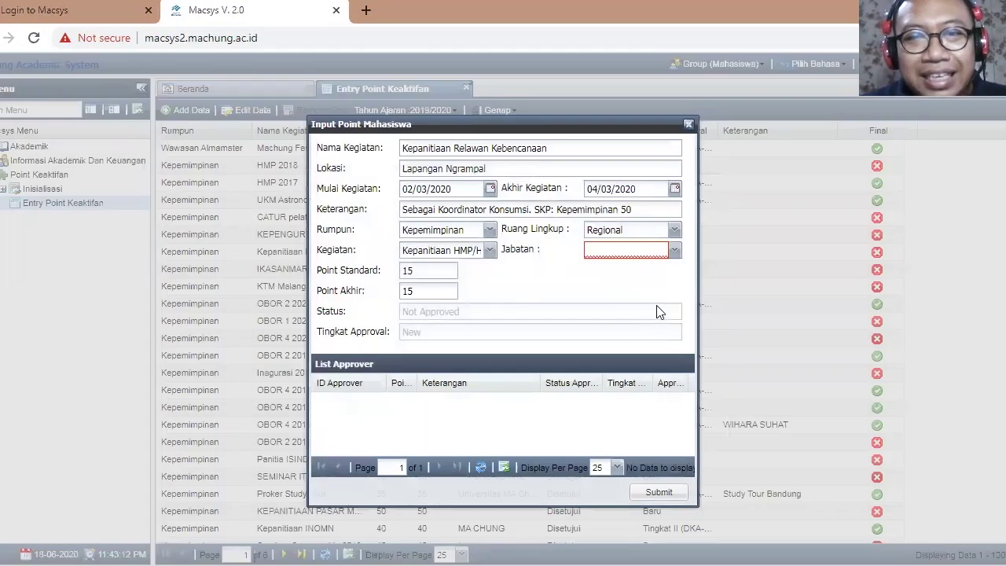
Try to set the Jabatan to Anggota for the Kepanitiaan HMP/HMJ activity.
left_click(673, 250)
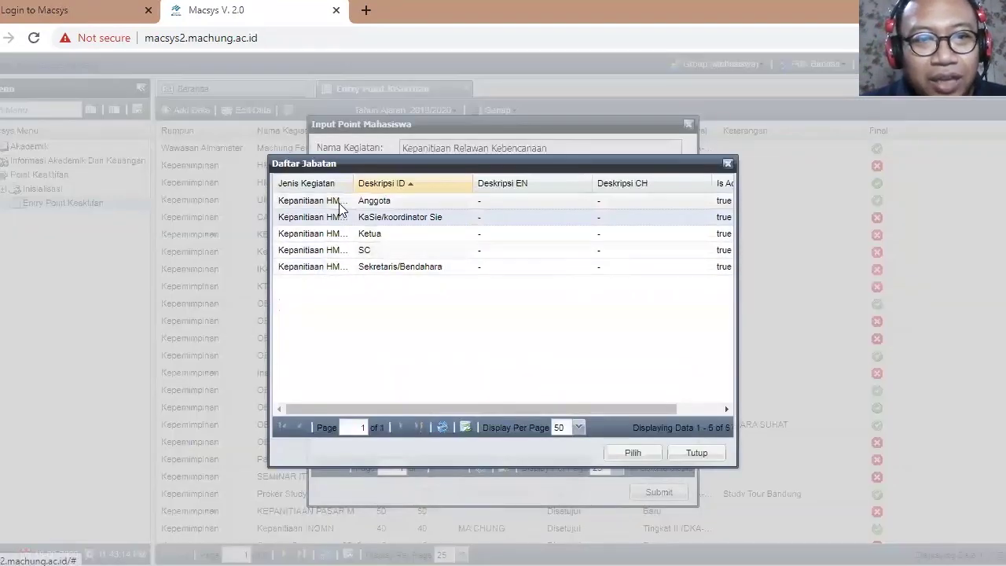
left_click(339, 204)
left_click(633, 452)
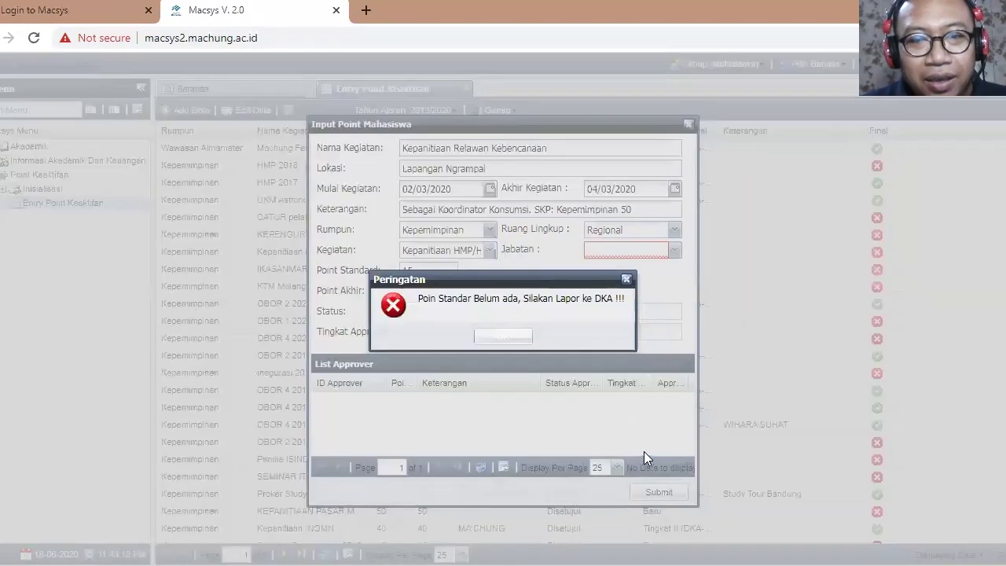
left_click(627, 282)
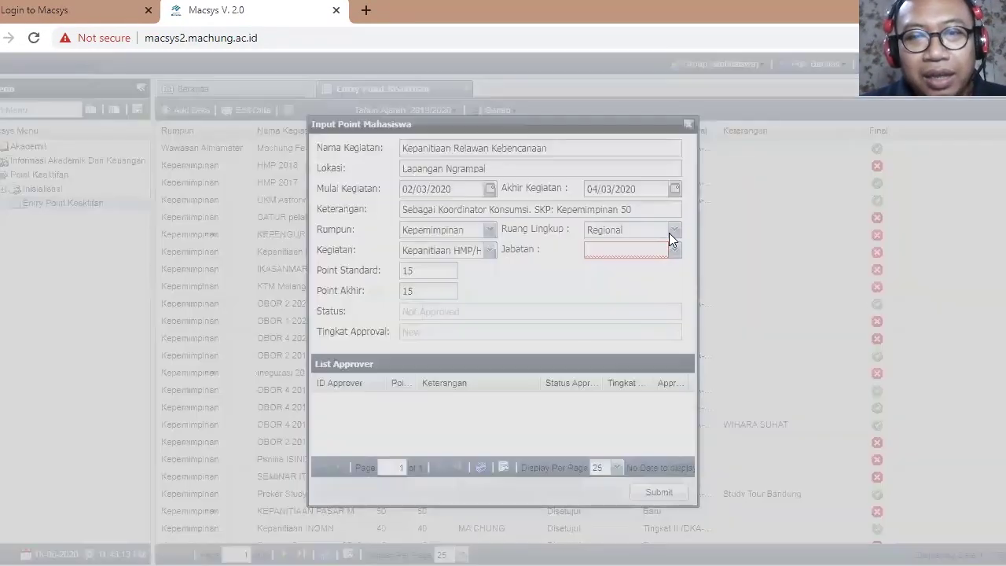
Change the Ruang Lingkup to Internal - Fakultas.
left_click(670, 231)
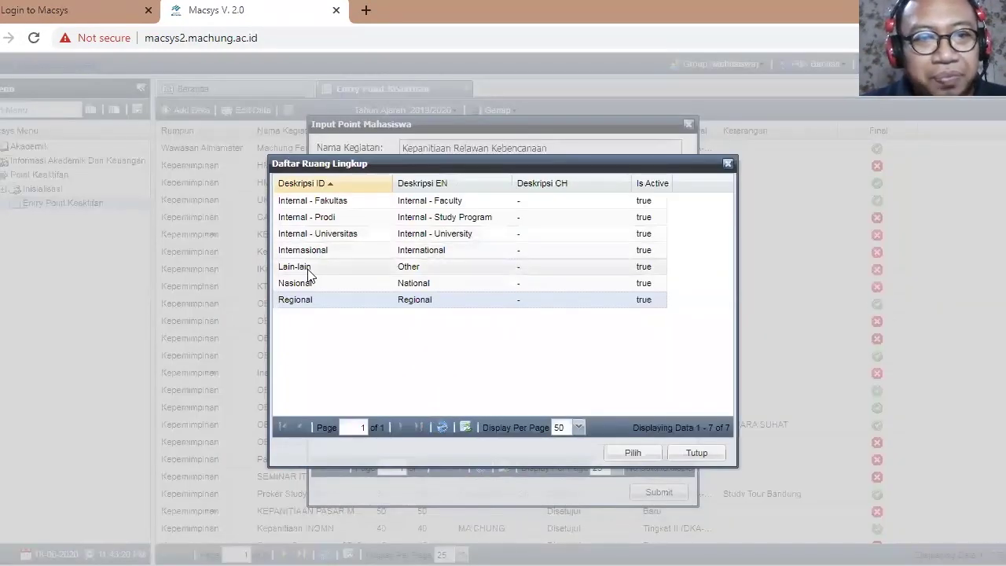
left_click(310, 236)
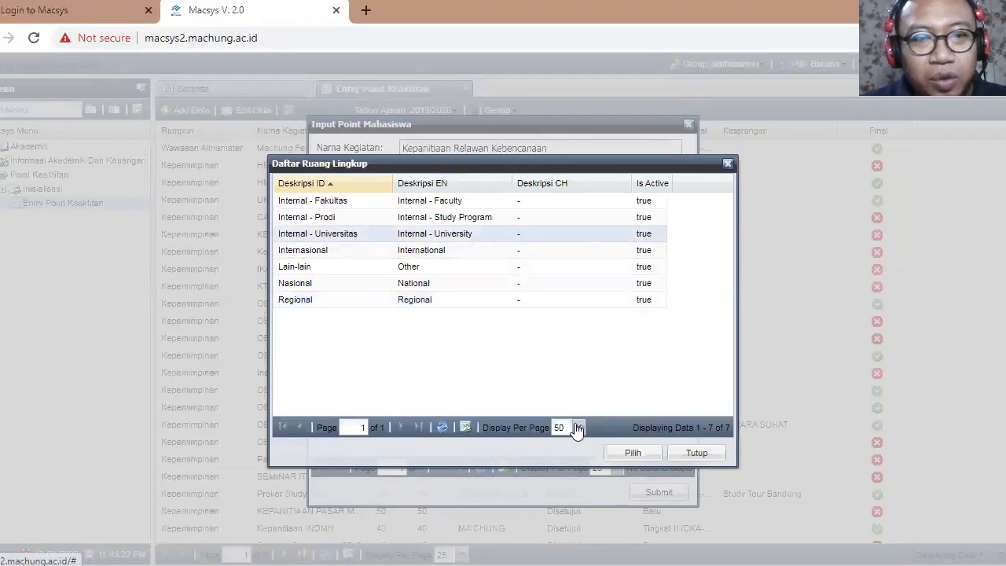
left_click(344, 200)
left_click(644, 456)
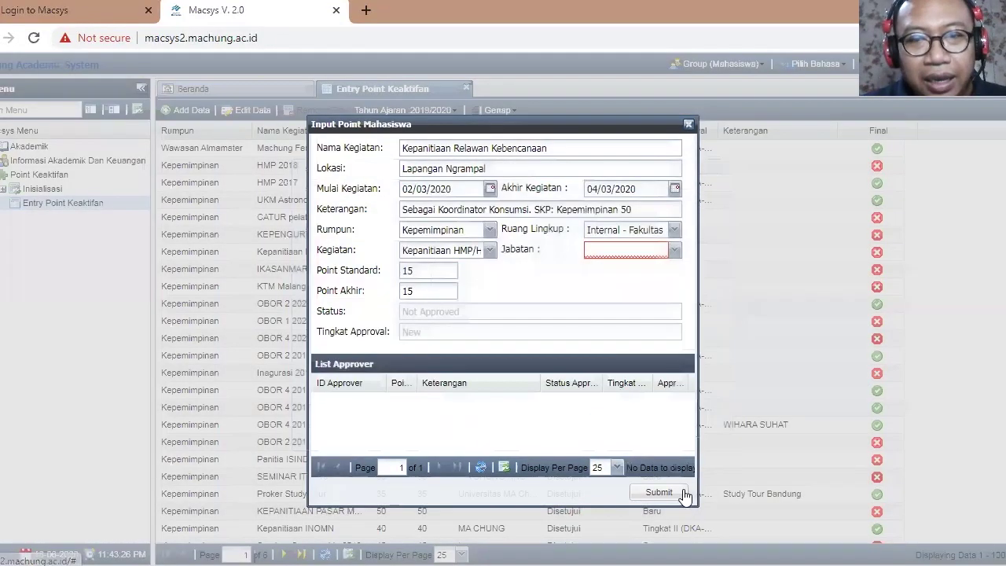
Set the Kegiatan to the Kepanitiaan BEMU / BPM type and try Anggota as the Jabatan.
left_click(490, 250)
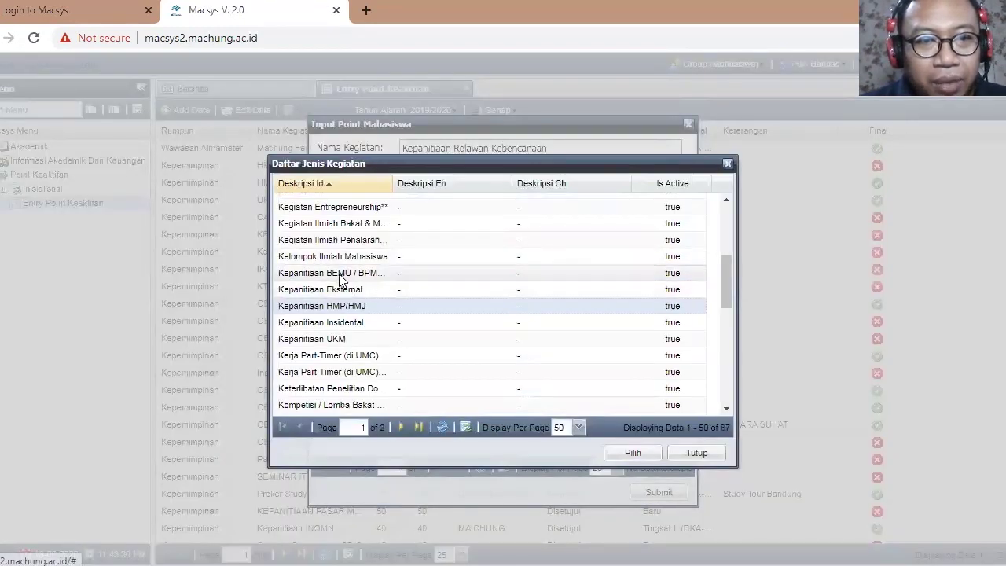
left_click(340, 279)
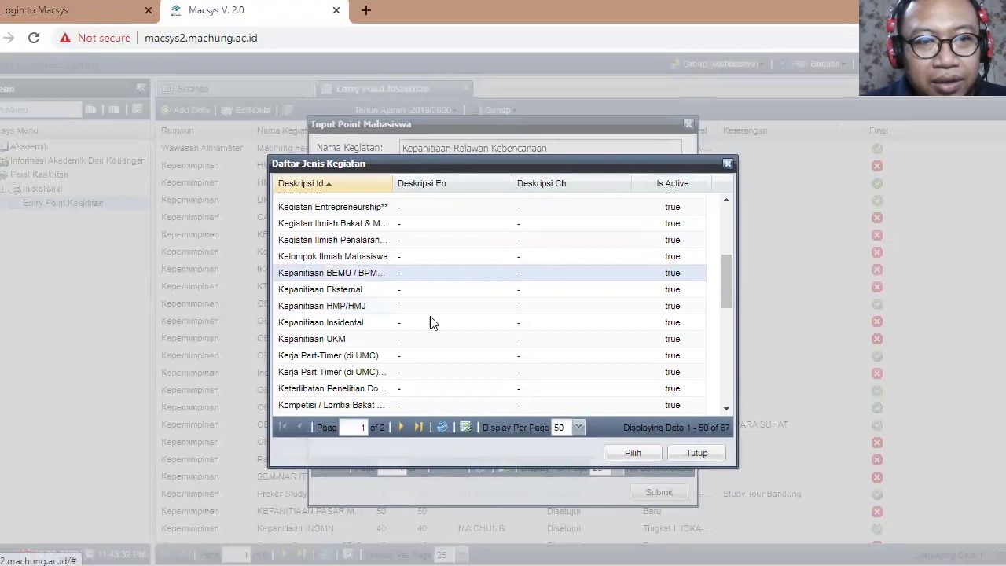
left_click(612, 456)
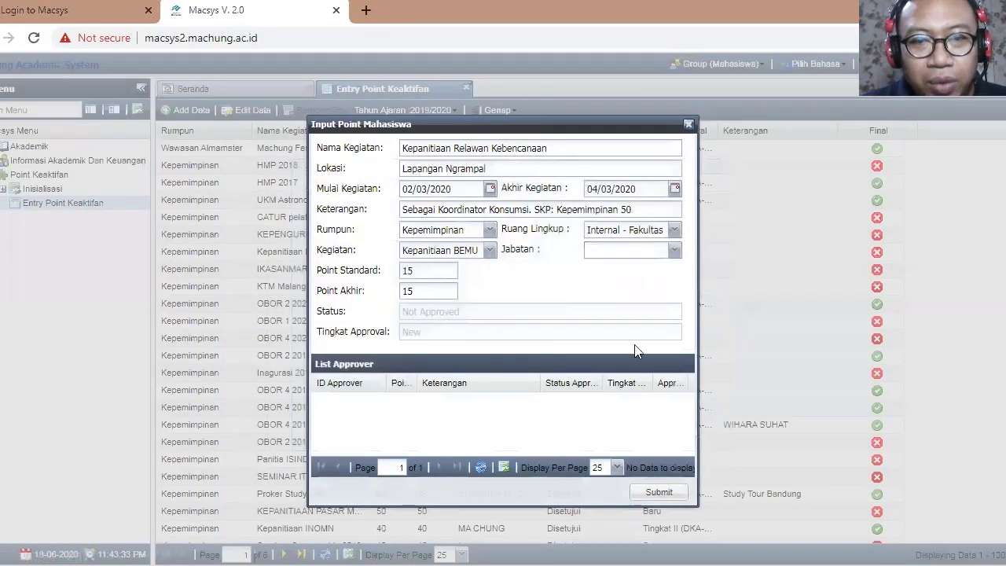
left_click(674, 250)
left_click(371, 201)
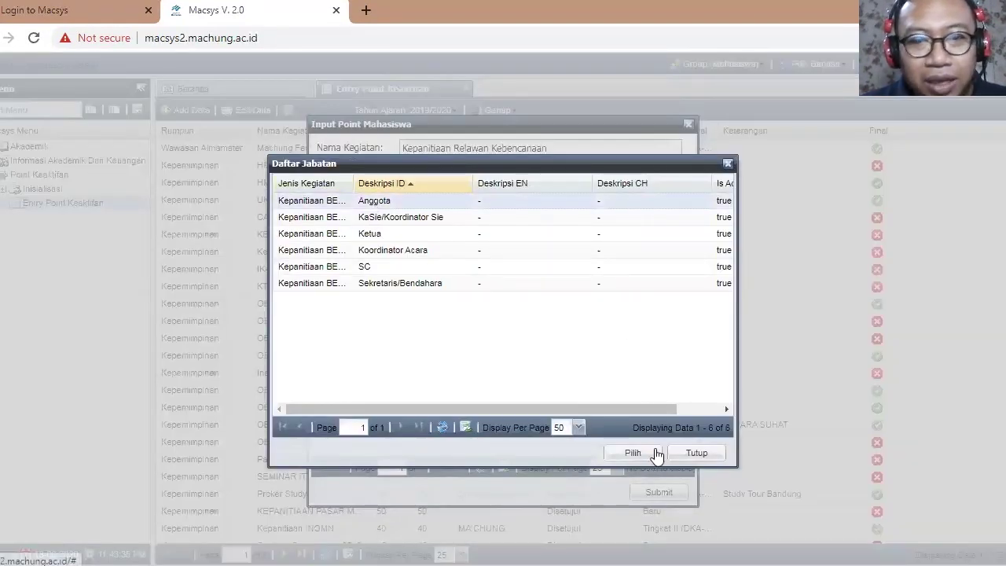
left_click(637, 452)
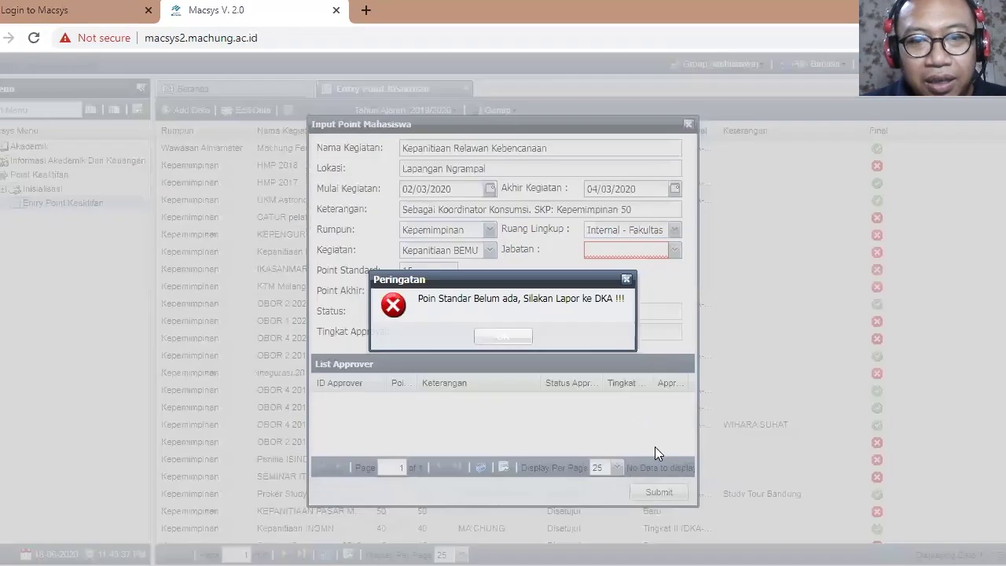
left_click(626, 279)
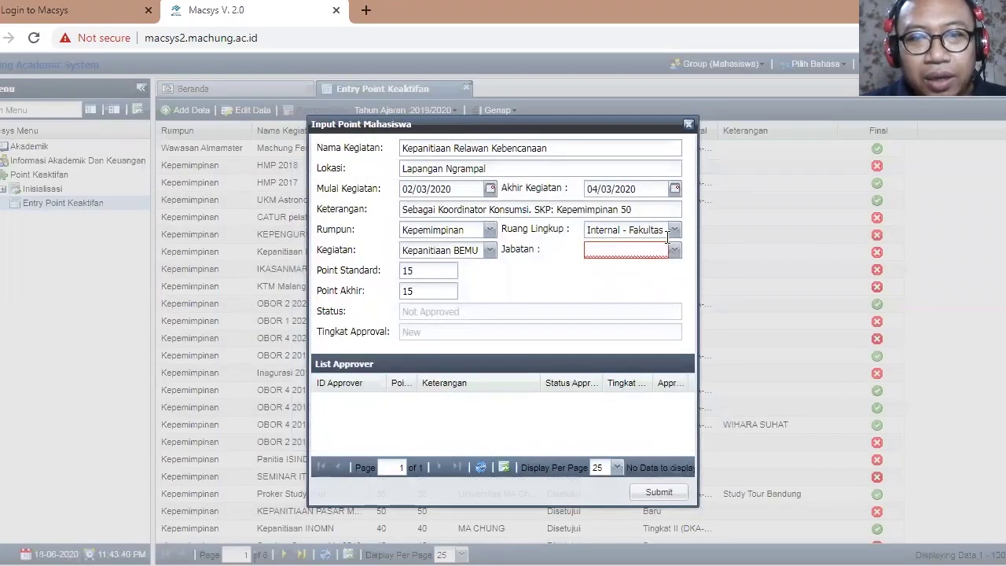
Set the Kegiatan to Lain-lain and try Lain-lain as the Jabatan.
left_click(489, 250)
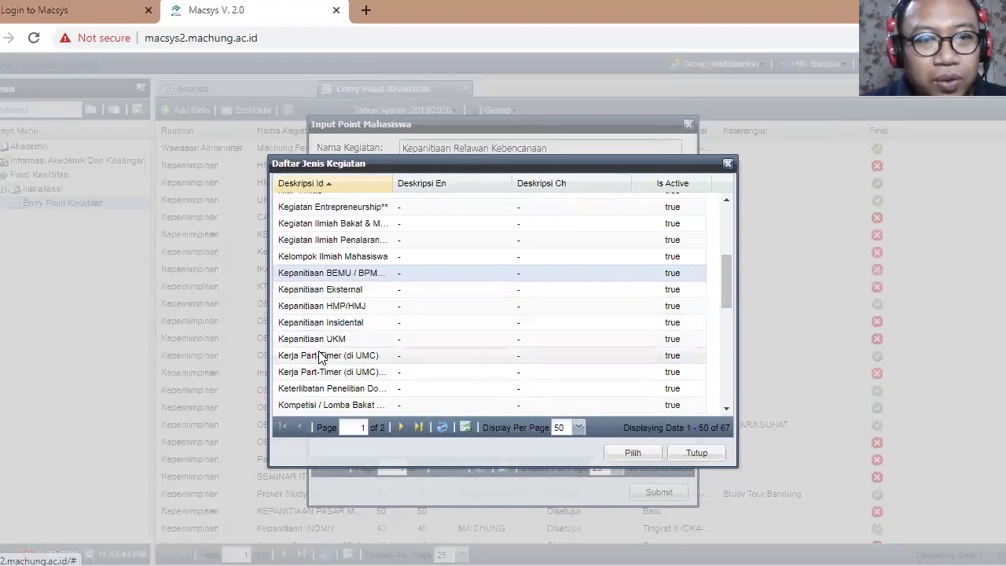
scroll(323, 355, "down", 5)
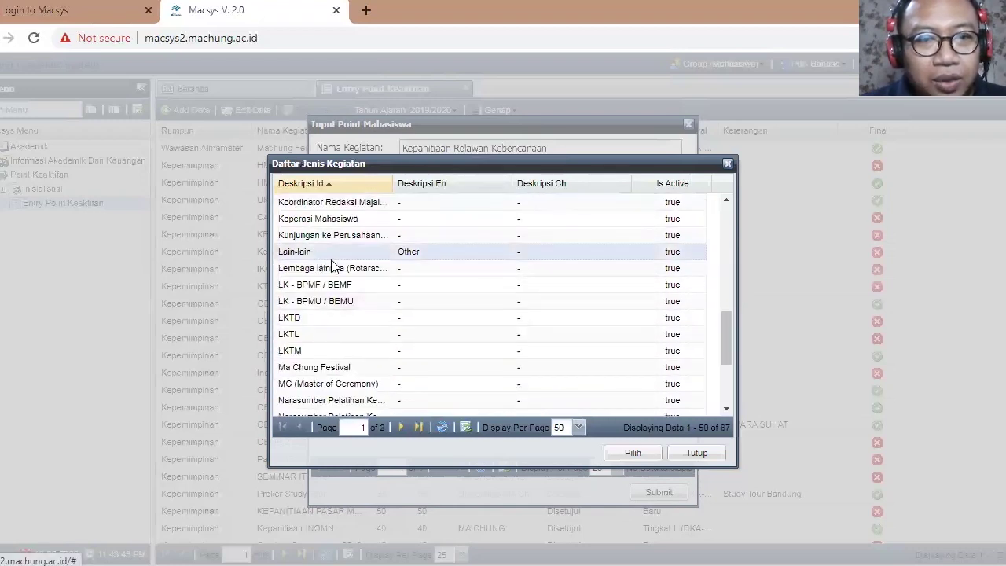
left_click(632, 455)
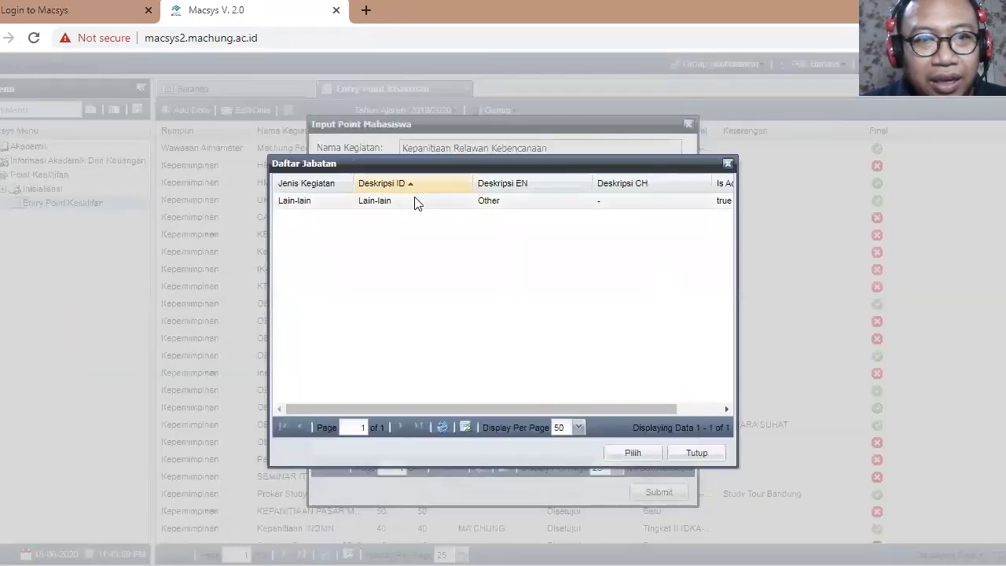
left_click(375, 202)
left_click(625, 456)
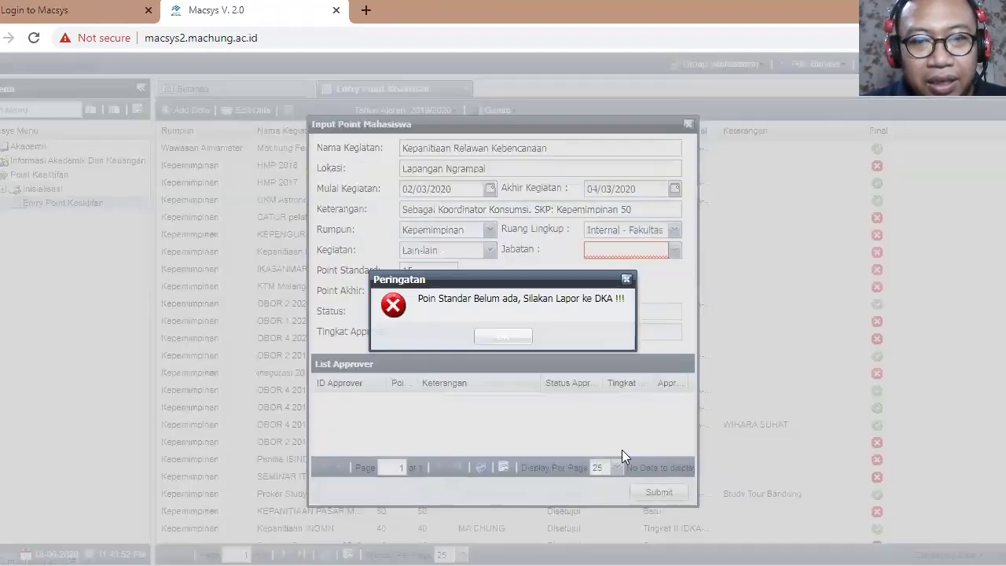
left_click(627, 279)
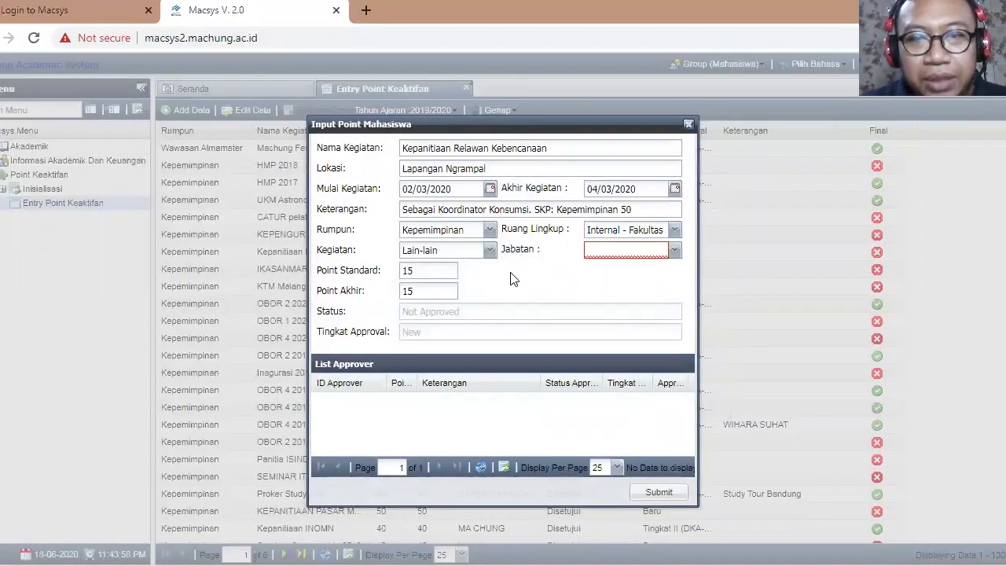
Set the Ruang Lingkup to Internal - Universitas and the Kegiatan to Pelatihan Kepemimpinan.
left_click(674, 227)
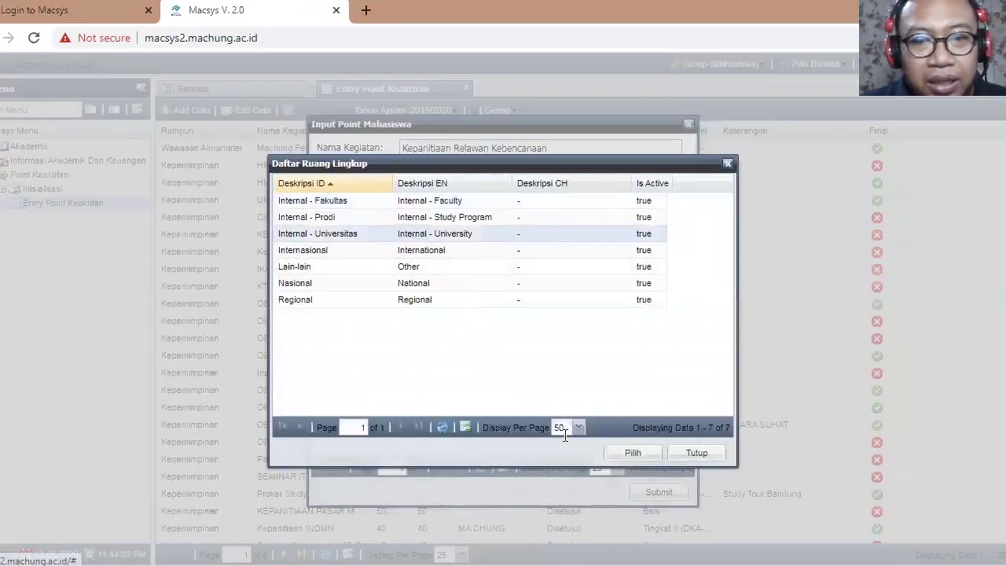
left_click(629, 453)
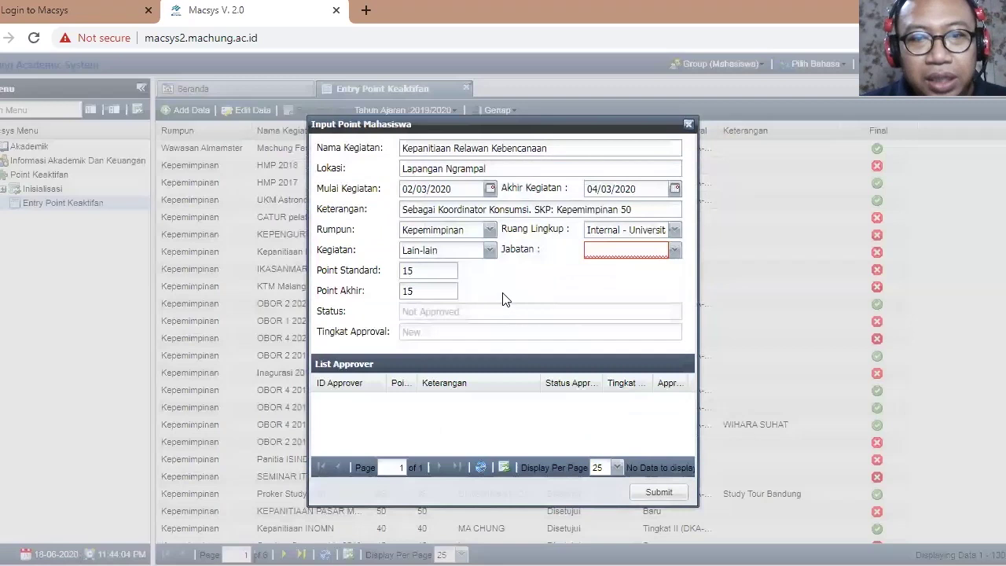
left_click(489, 250)
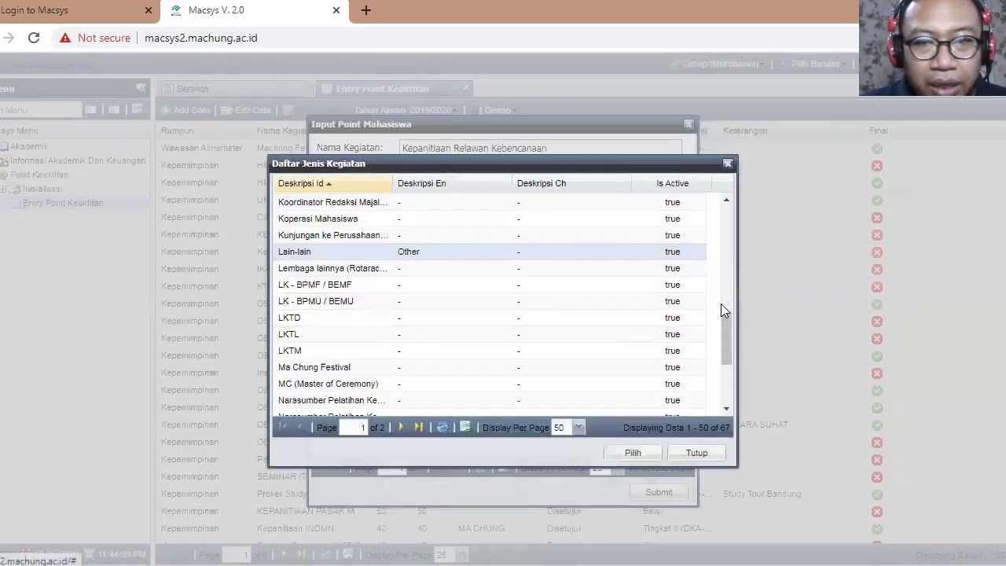
left_click_drag(727, 326, 741, 396)
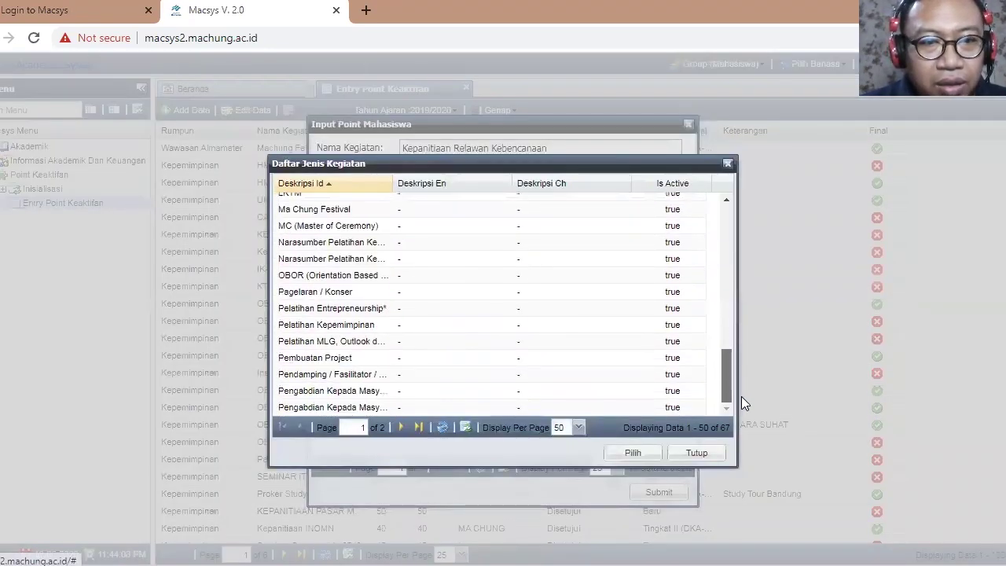
left_click(349, 326)
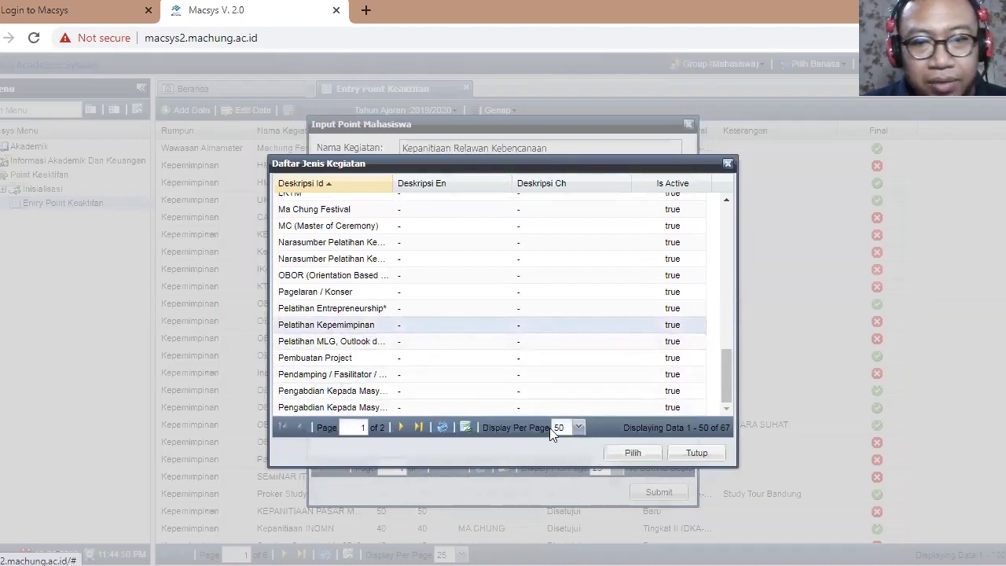
left_click(638, 453)
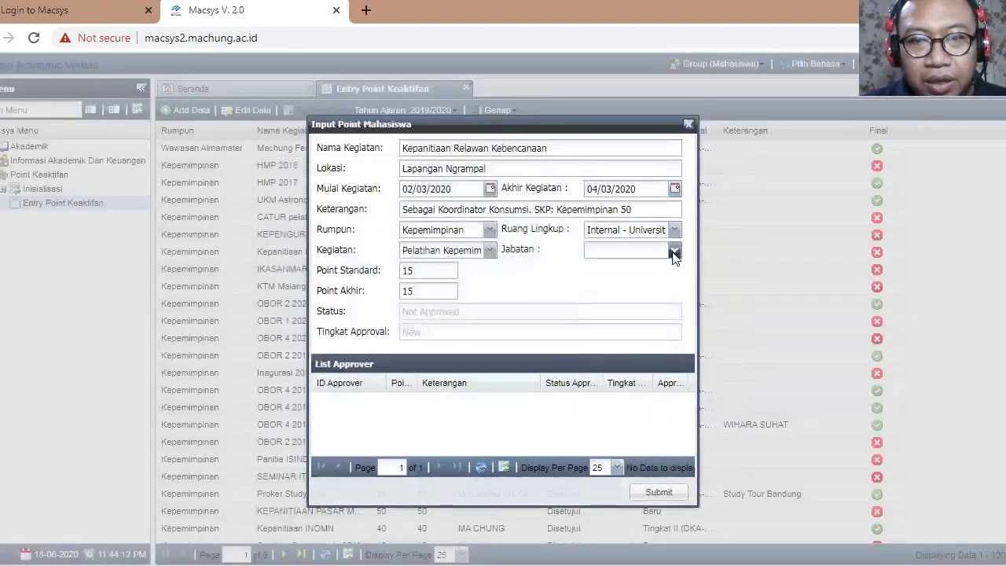
Try to set the Jabatan to Peserta for the Pelatihan Kepemimpinan activity.
left_click(673, 250)
left_click(376, 217)
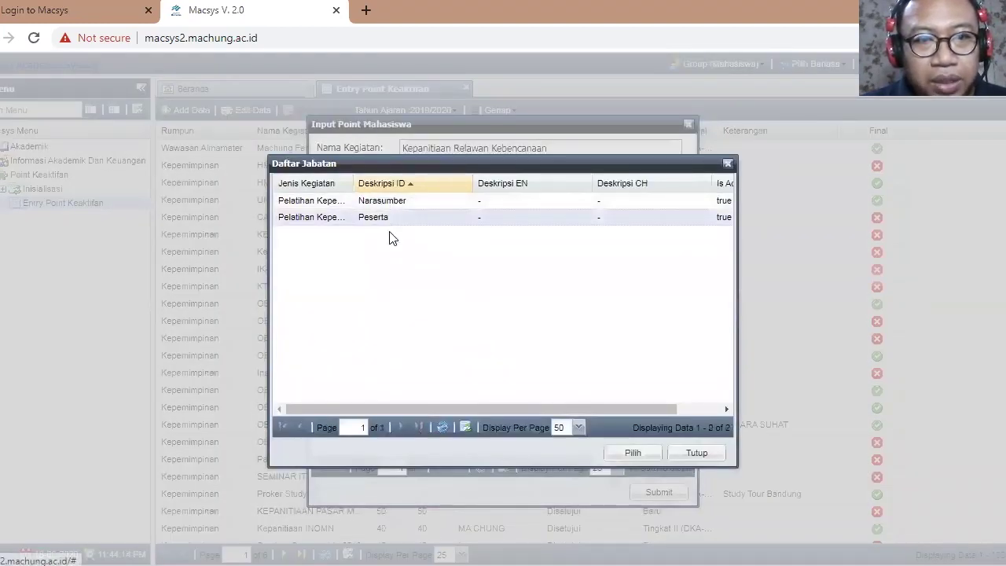
left_click(613, 456)
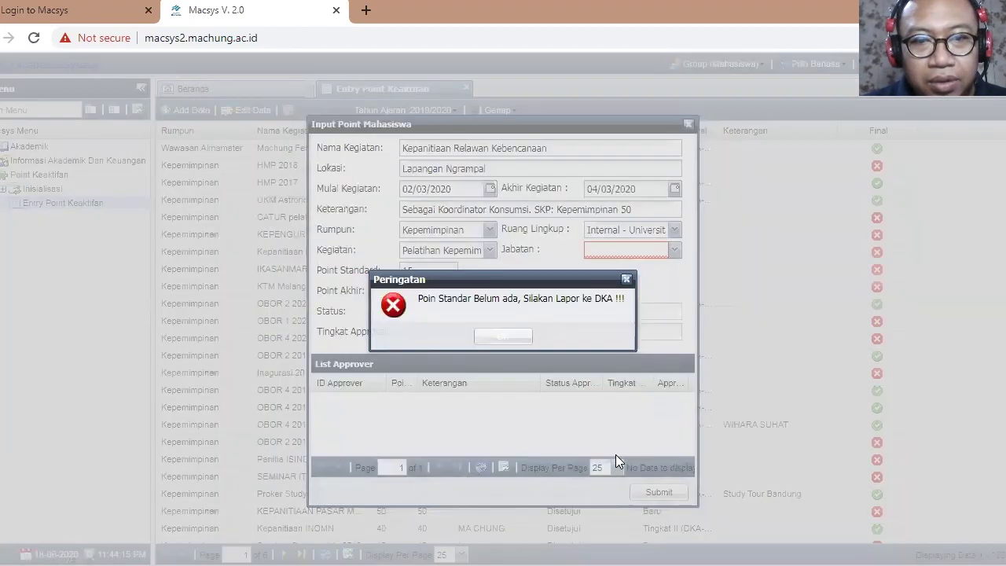
left_click(626, 279)
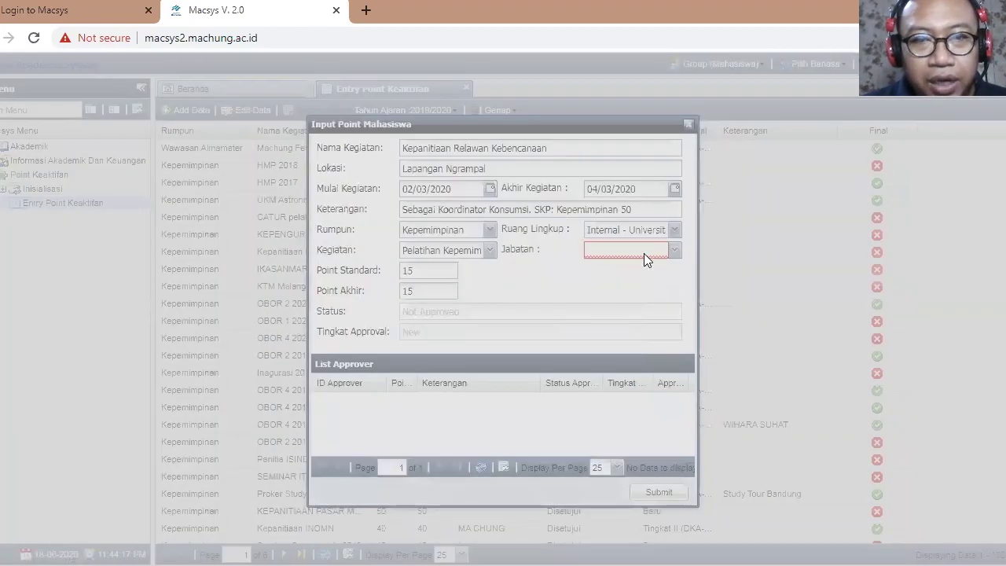
Try Narasumber as the Jabatan for the Pelatihan Kepemimpinan activity at the Internal - Universitas scope.
left_click(643, 253)
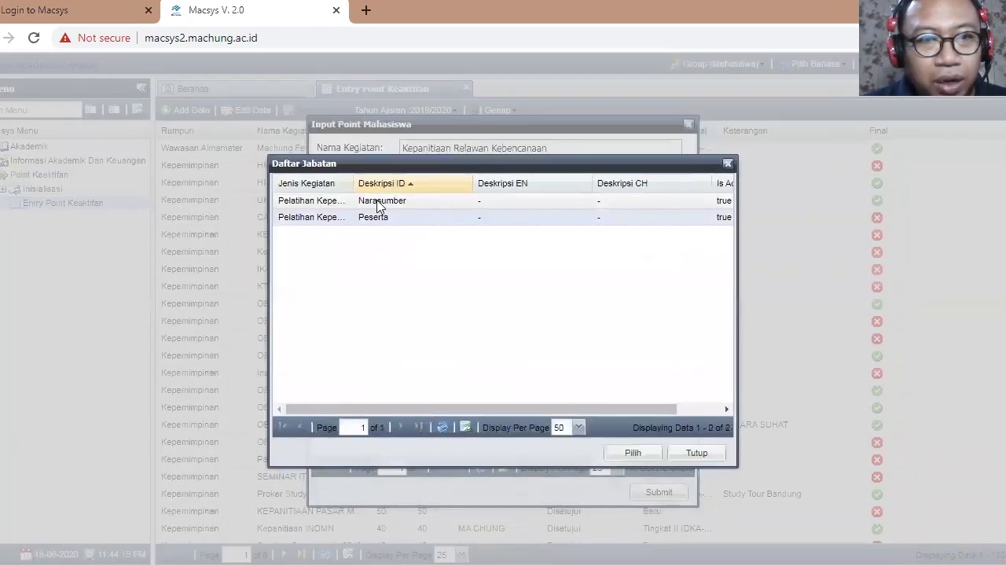
left_click(378, 201)
left_click(649, 456)
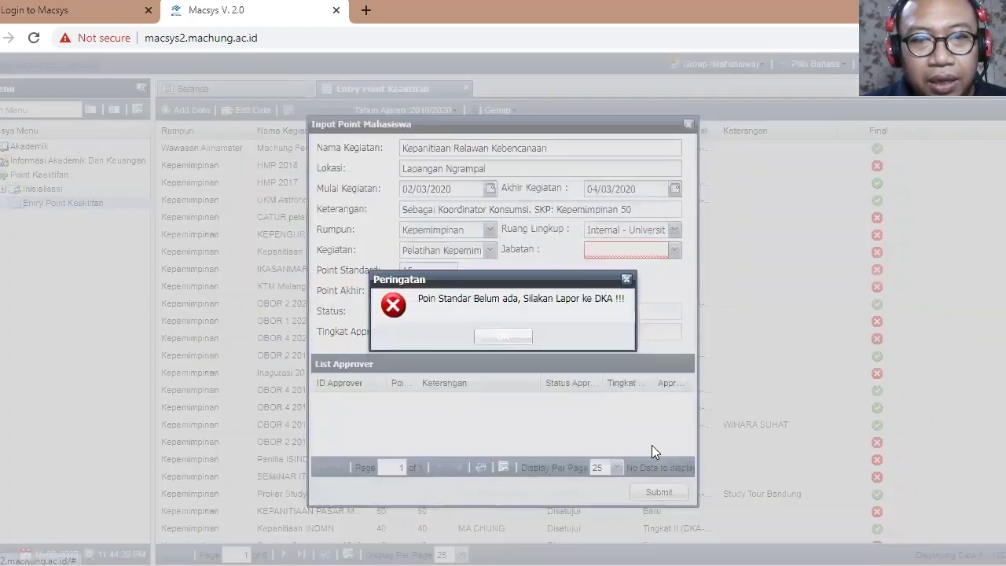
left_click(626, 277)
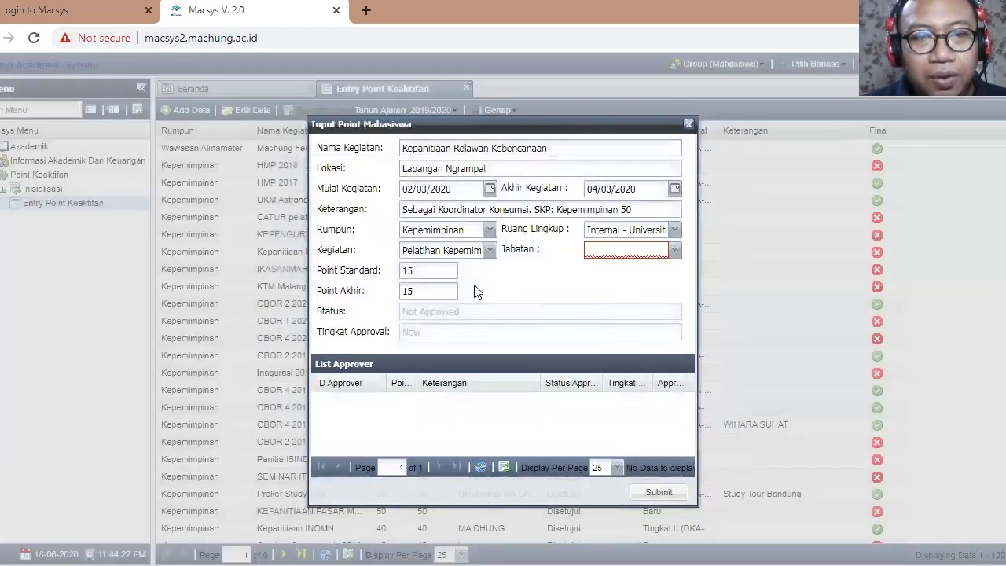
Set the Kegiatan to the OBOR (Orientation Based...) type and try Peserta as the Jabatan.
left_click(489, 252)
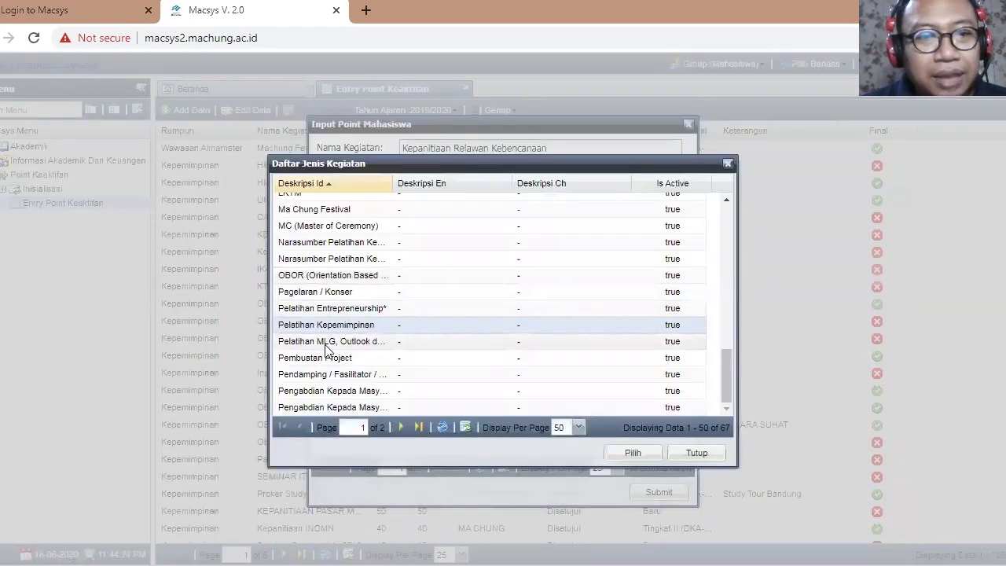
left_click(310, 279)
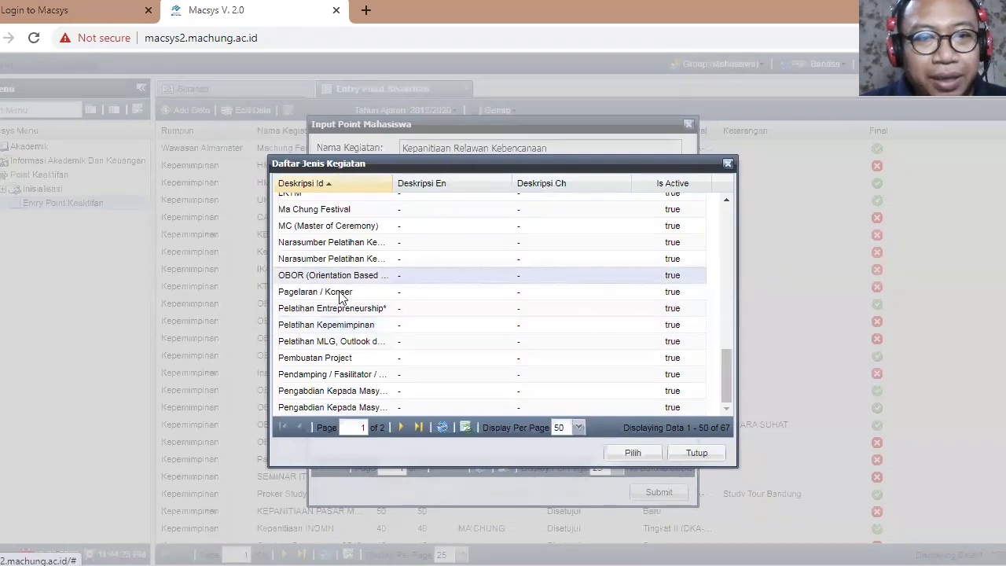
left_click(631, 452)
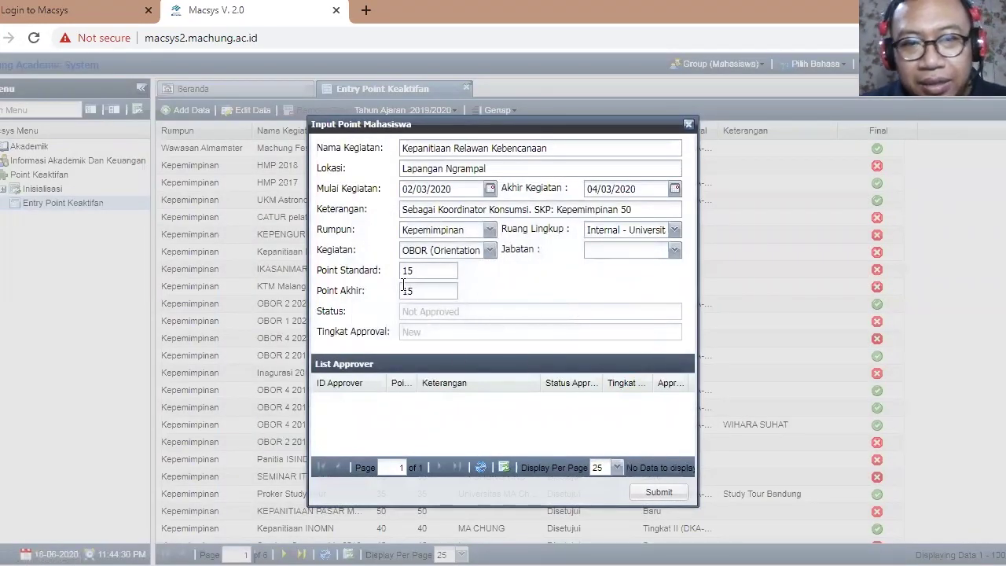
left_click(674, 250)
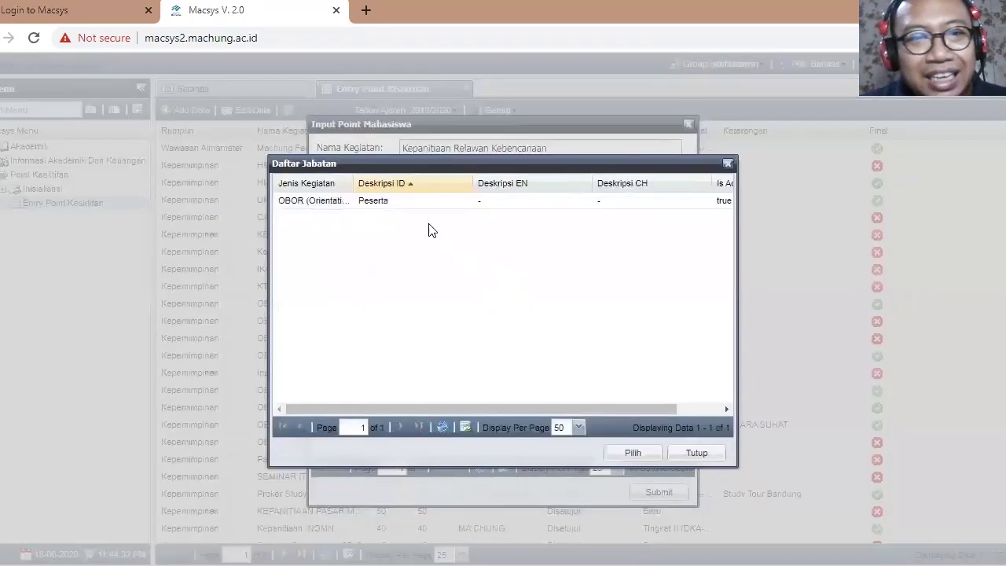
left_click(326, 203)
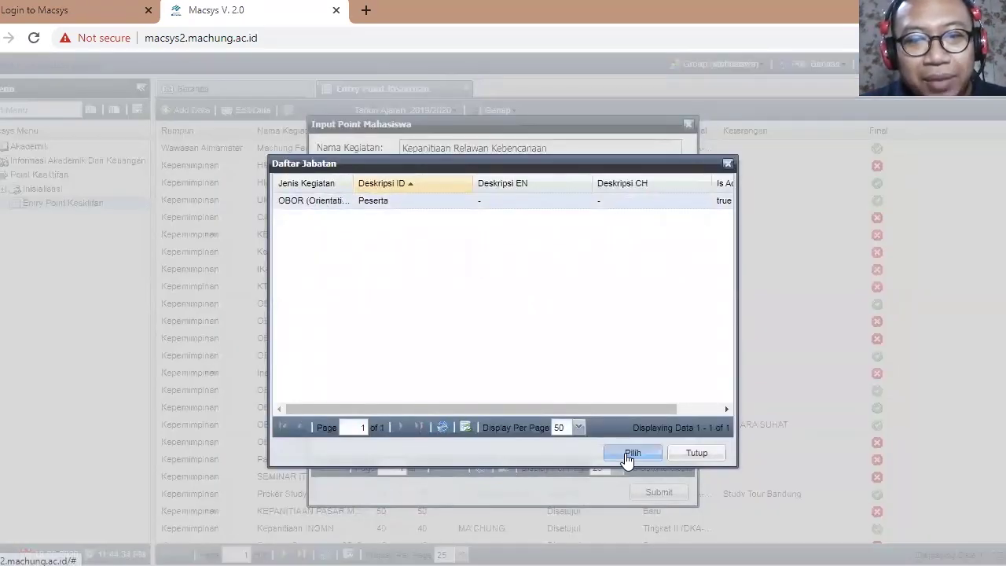
left_click(629, 455)
left_click(626, 279)
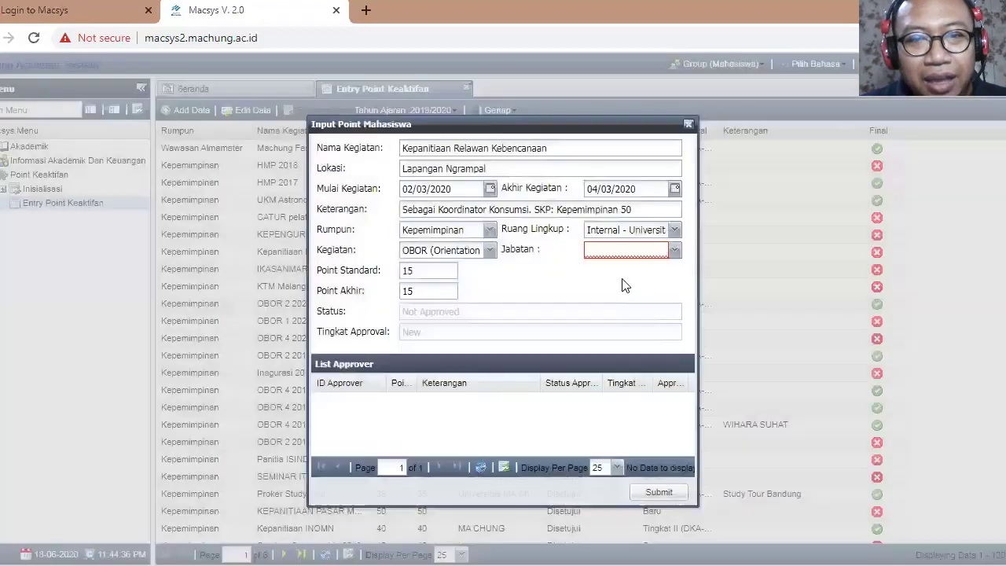
Set the Ruang Lingkup to Nasional and the Kegiatan to Pelatihan Kepemimpinan.
left_click(671, 232)
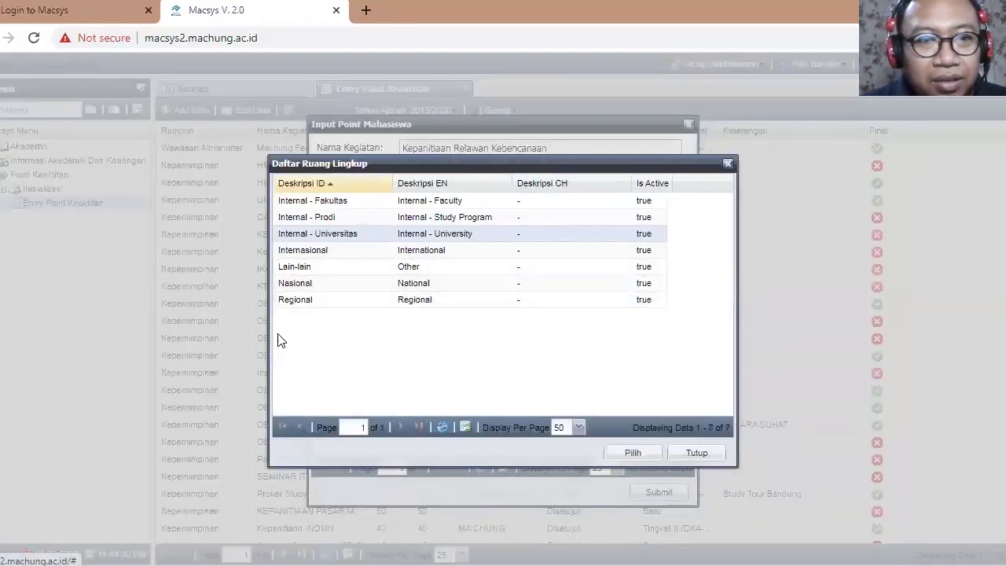
left_click(299, 287)
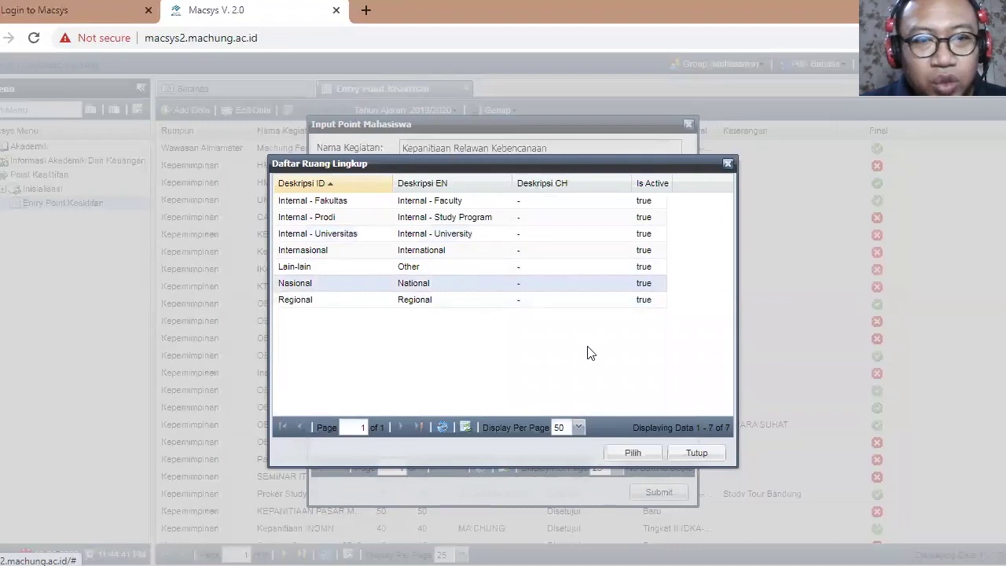
left_click(650, 452)
left_click(488, 252)
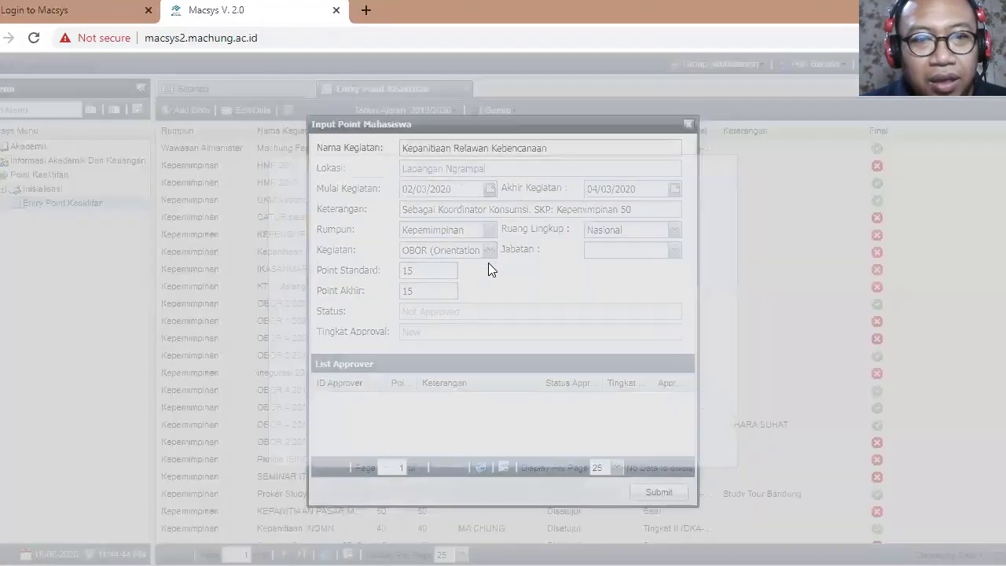
left_click(343, 325)
left_click(610, 460)
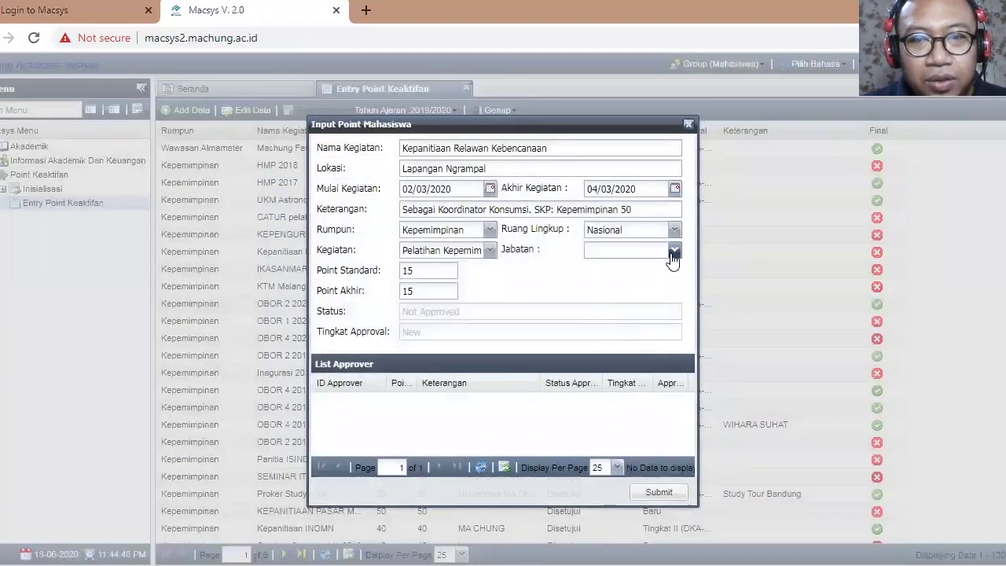
Try Narasumber and Peserta in turn as the Jabatan for the Nasional Pelatihan Kepemimpinan activity.
left_click(673, 253)
left_click(367, 202)
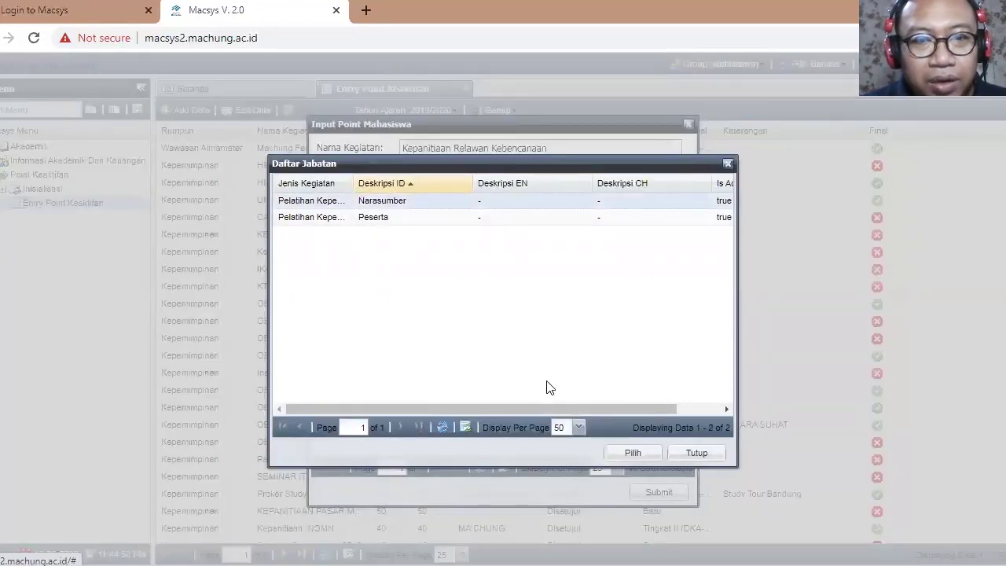
left_click(639, 454)
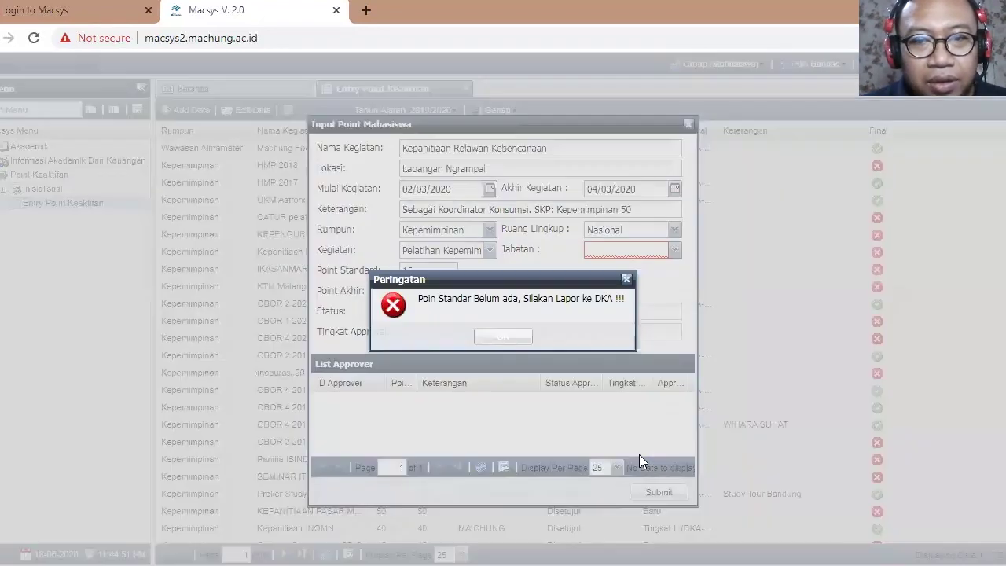
left_click(623, 281)
left_click(675, 253)
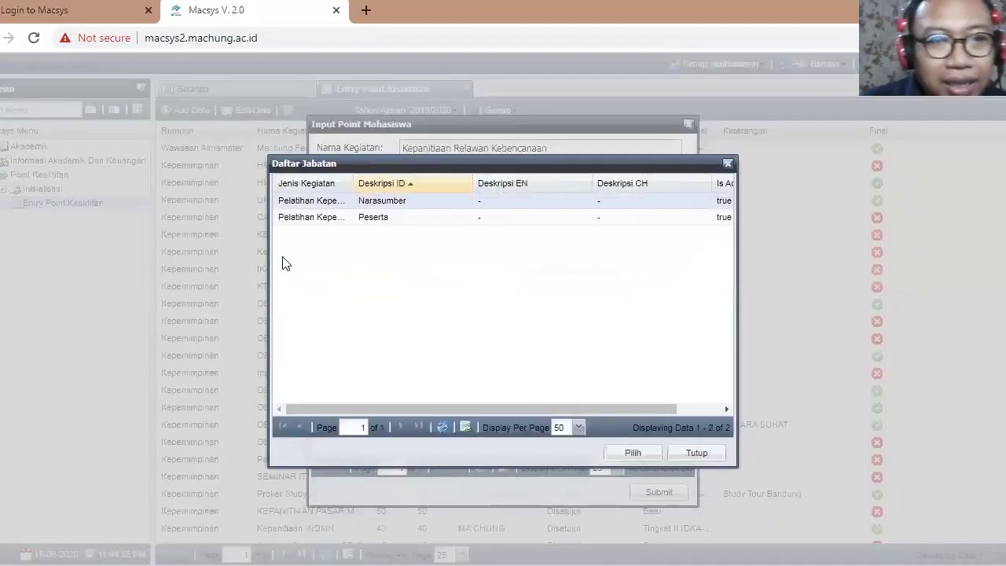
left_click(373, 219)
left_click(633, 454)
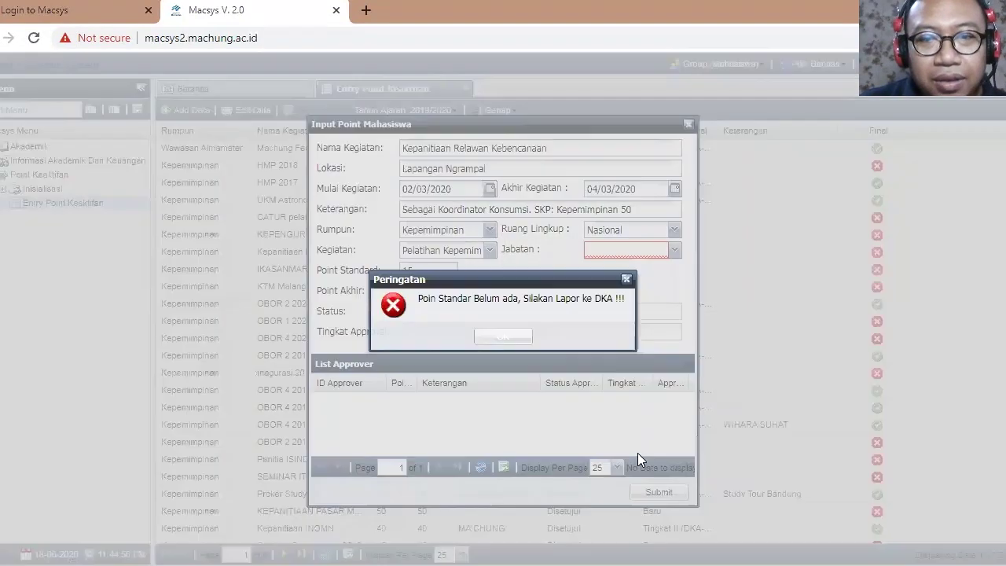
left_click(626, 280)
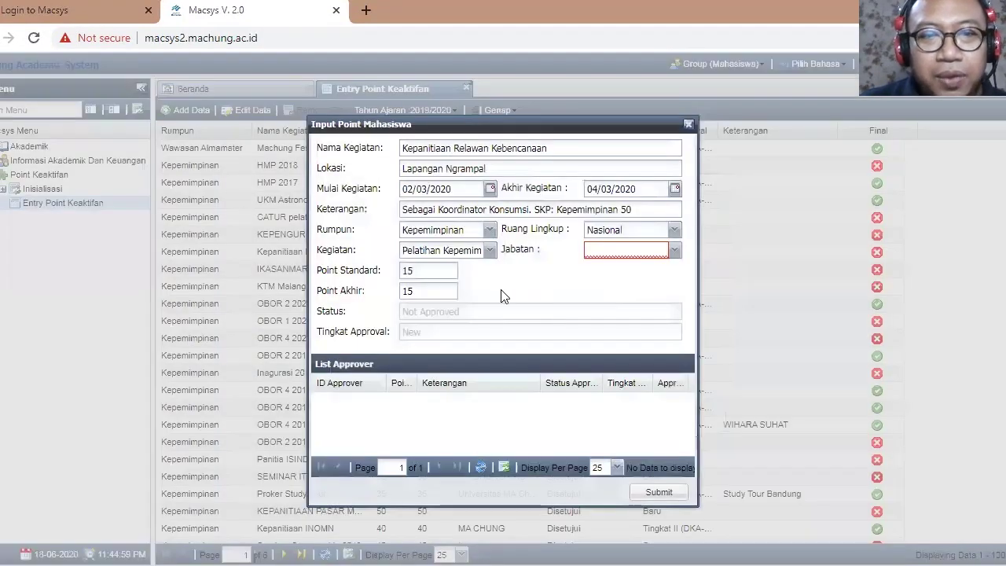
Set the Kegiatan to Ma Chung Festival and try Peserta as the Jabatan.
left_click(489, 250)
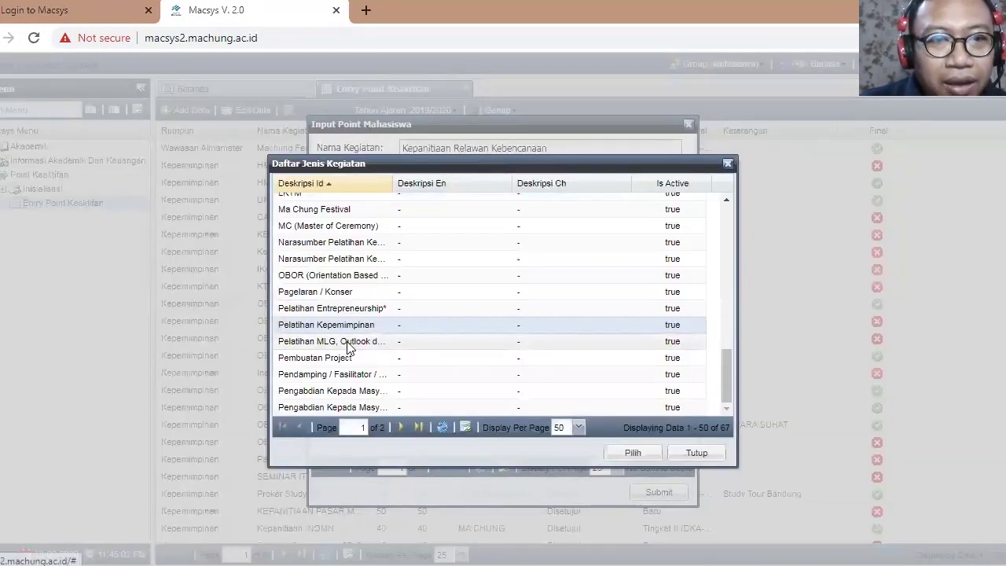
left_click(349, 209)
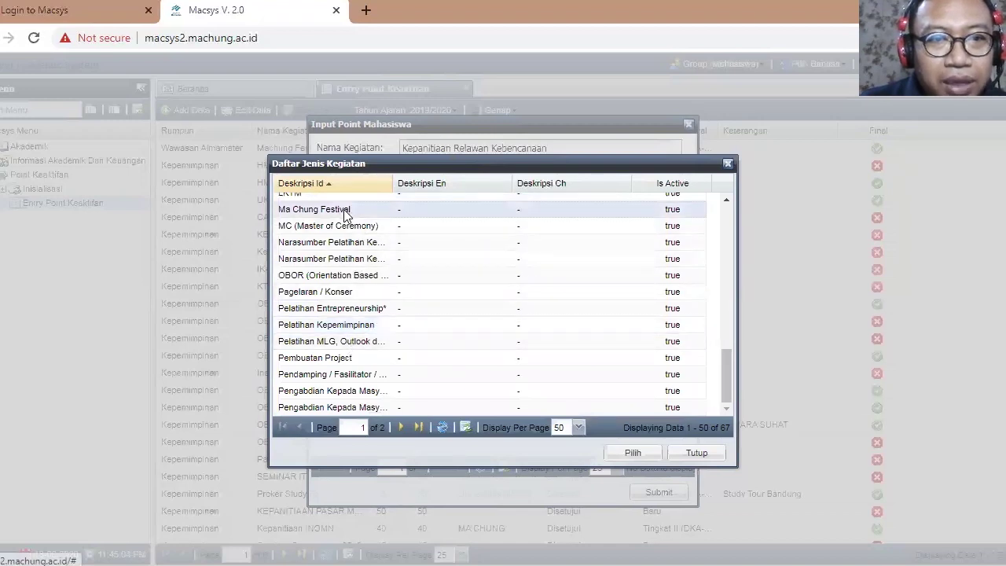
left_click(635, 452)
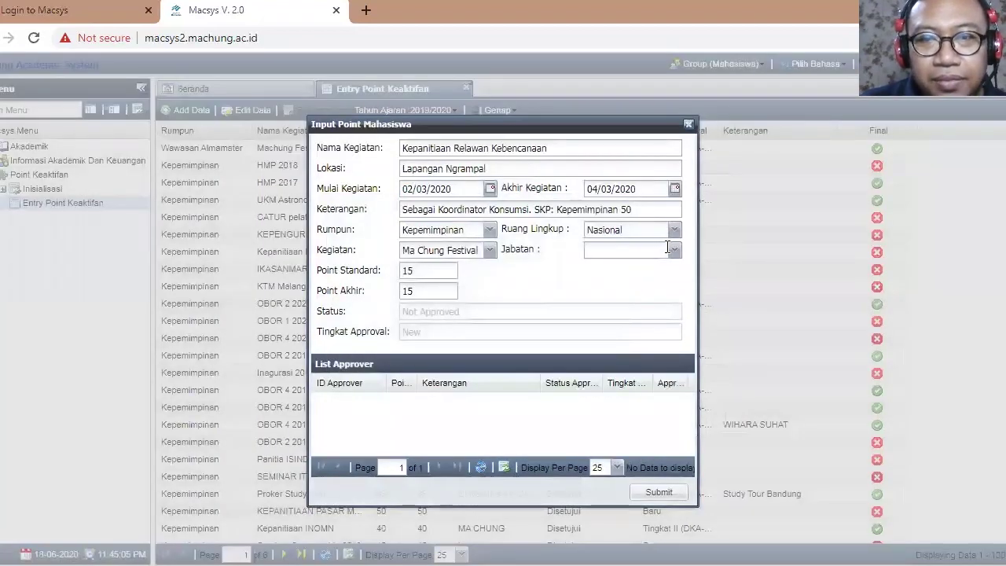
left_click(677, 253)
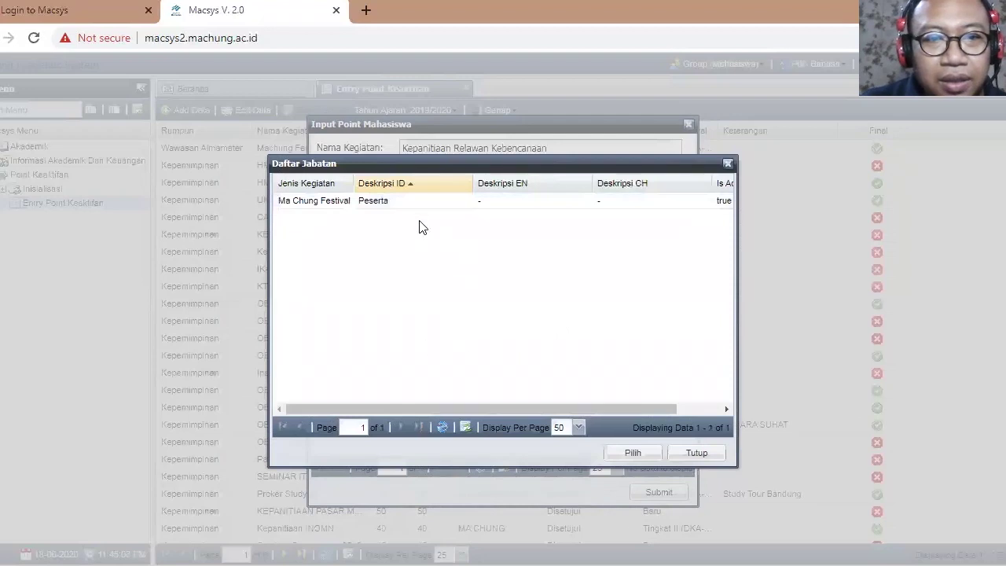
left_click(378, 205)
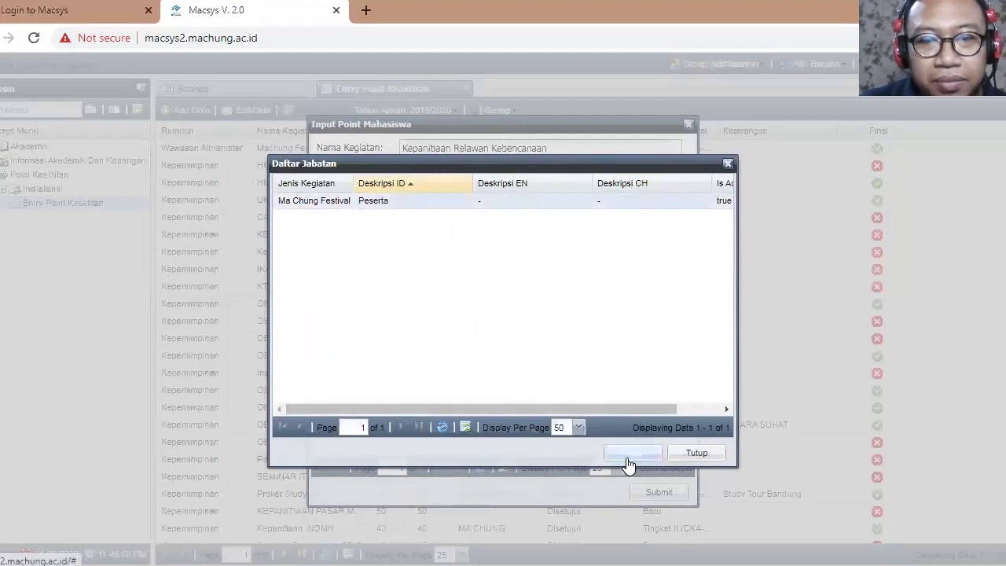
left_click(629, 454)
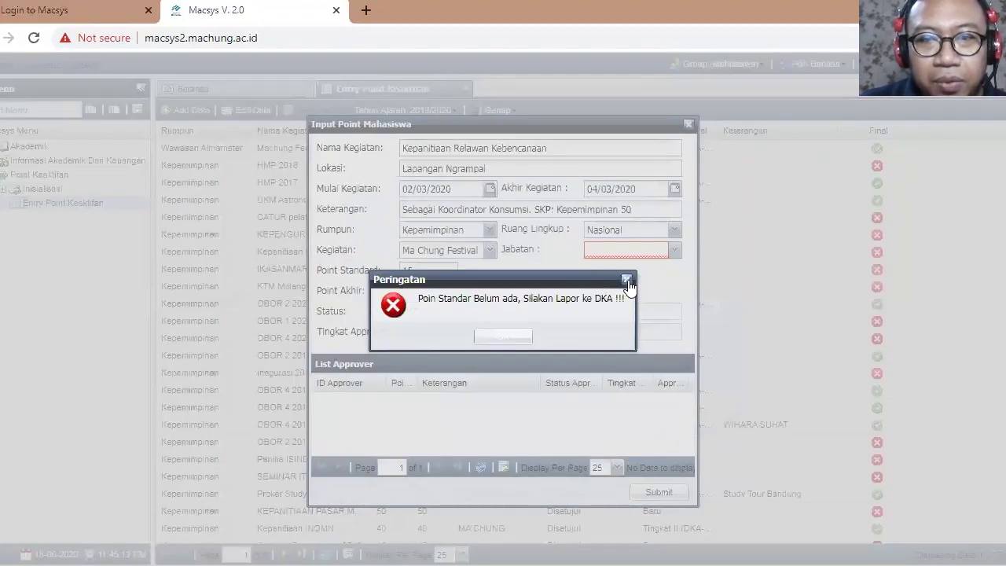
left_click(626, 279)
Set the Ruang Lingkup to Internal - Universitas and try Peserta as the Jabatan for Ma Chung Festival.
left_click(673, 230)
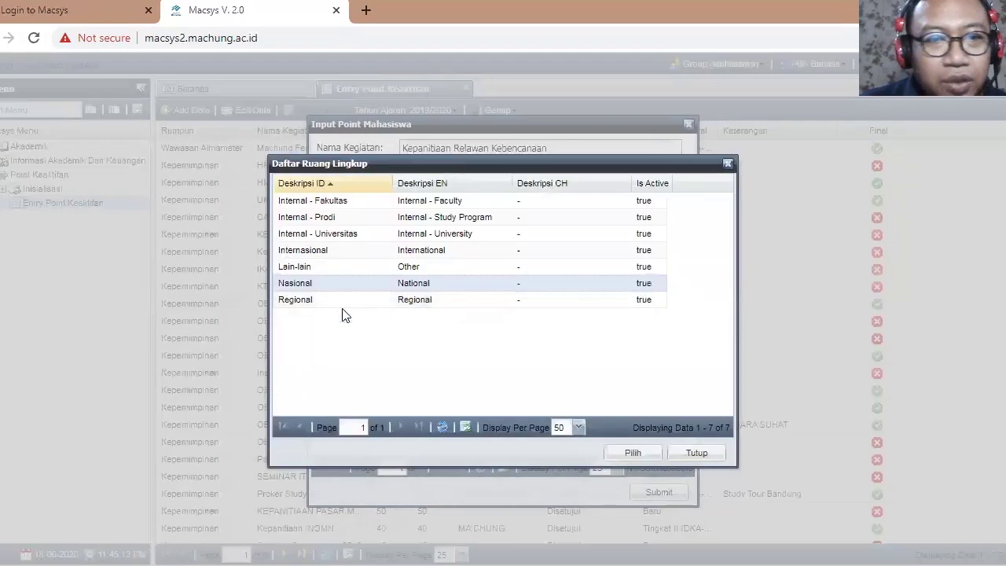
left_click(338, 234)
left_click(629, 454)
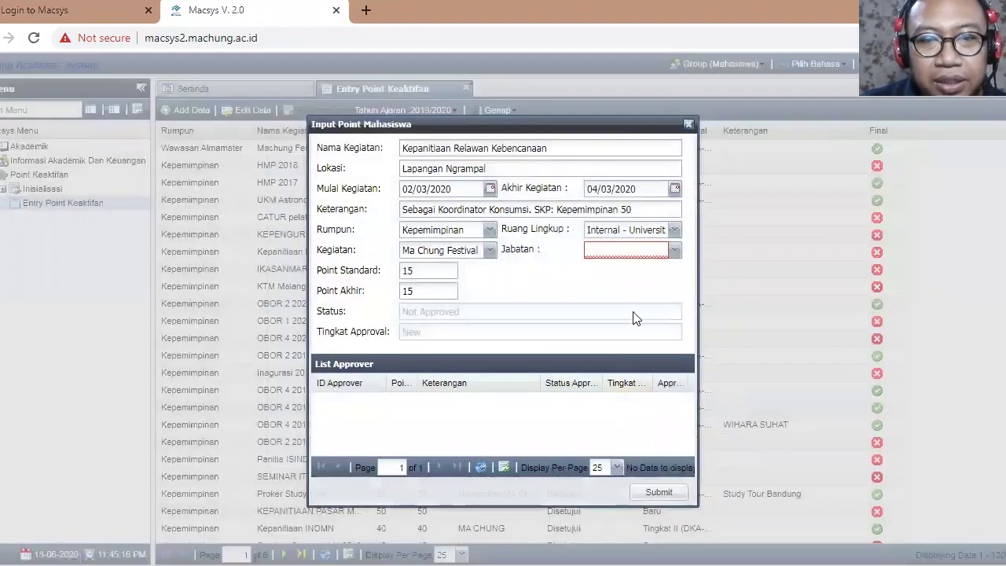
left_click(672, 250)
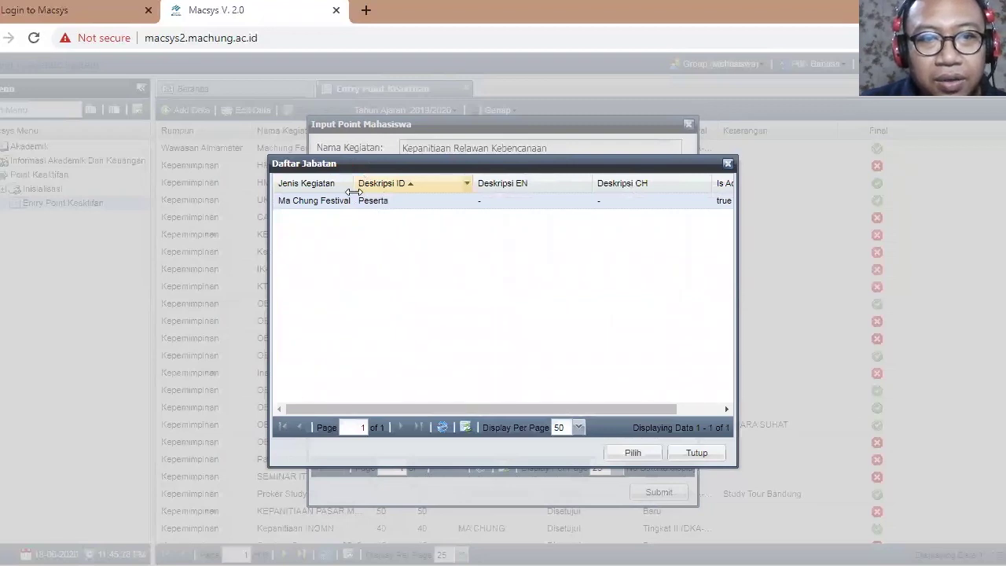
left_click(633, 454)
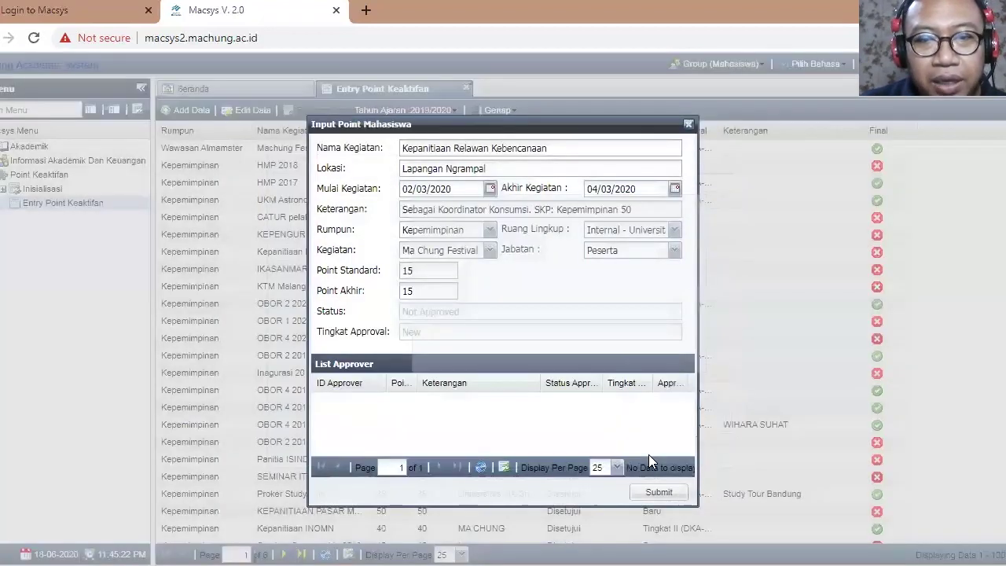
left_click(626, 280)
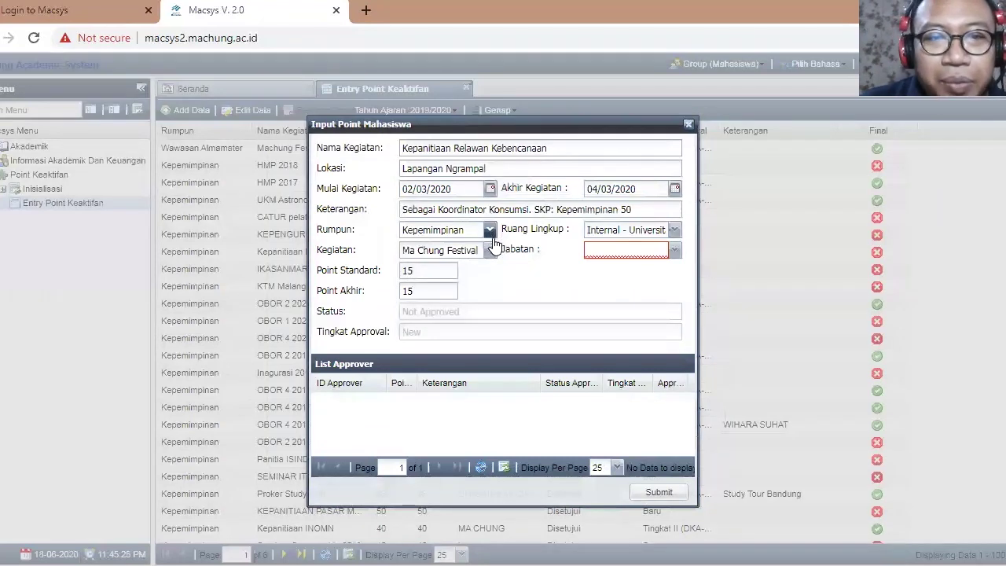
Set the Ruang Lingkup of the activity entry to Lain-lain.
left_click(673, 230)
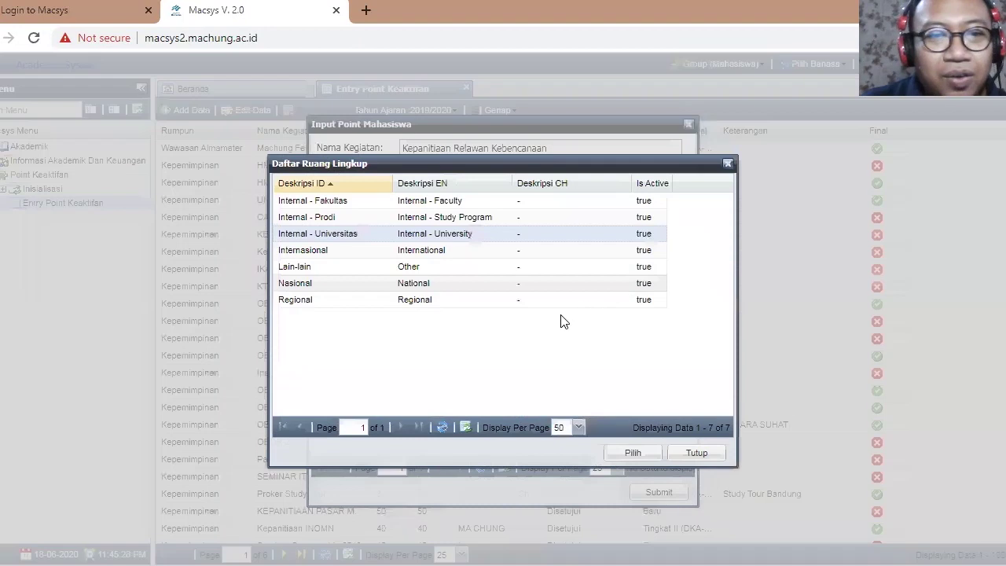
left_click(304, 268)
left_click(612, 455)
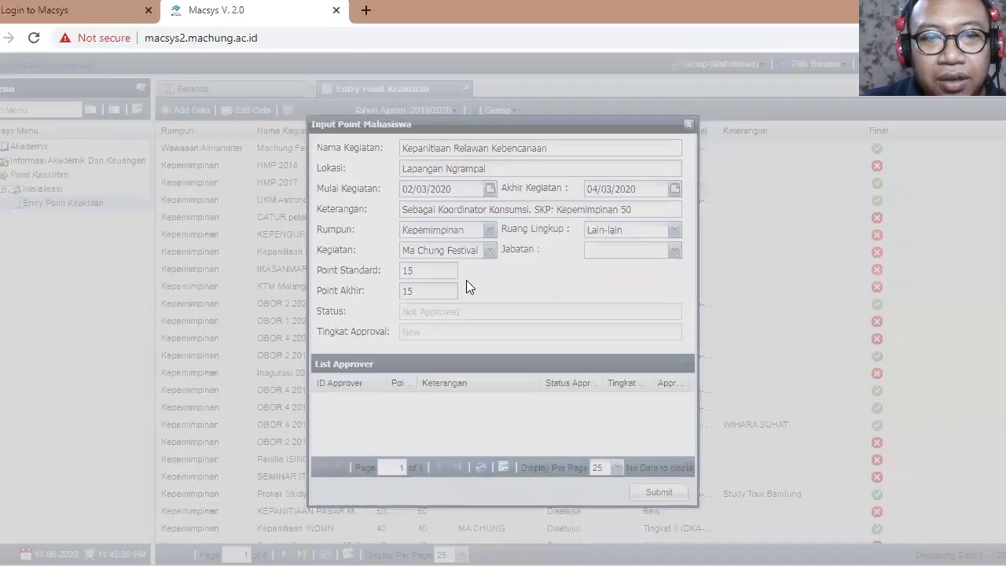
Set both the Kegiatan and the Jabatan of the activity entry to Lain-lain.
left_click(489, 250)
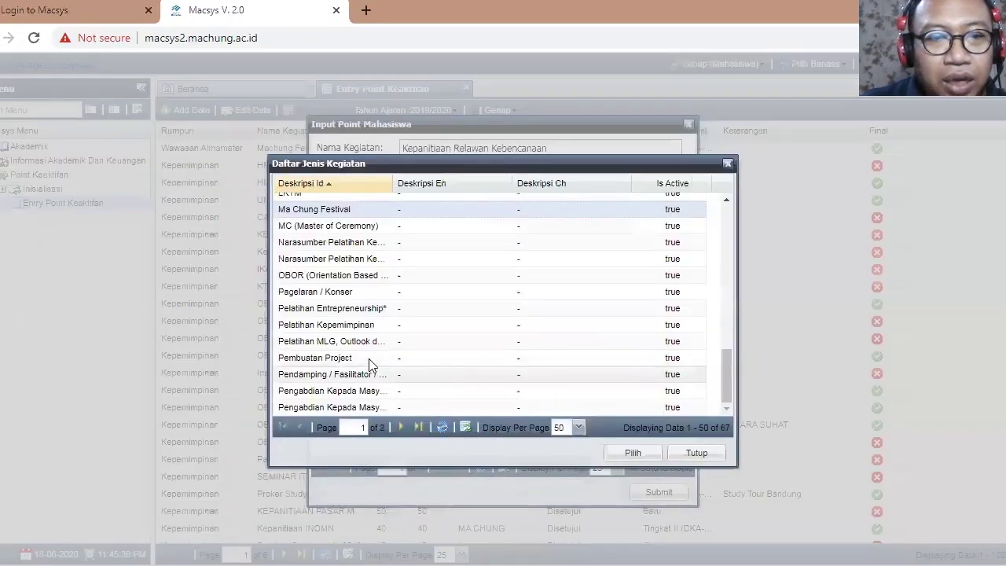
scroll(378, 357, "up", 3)
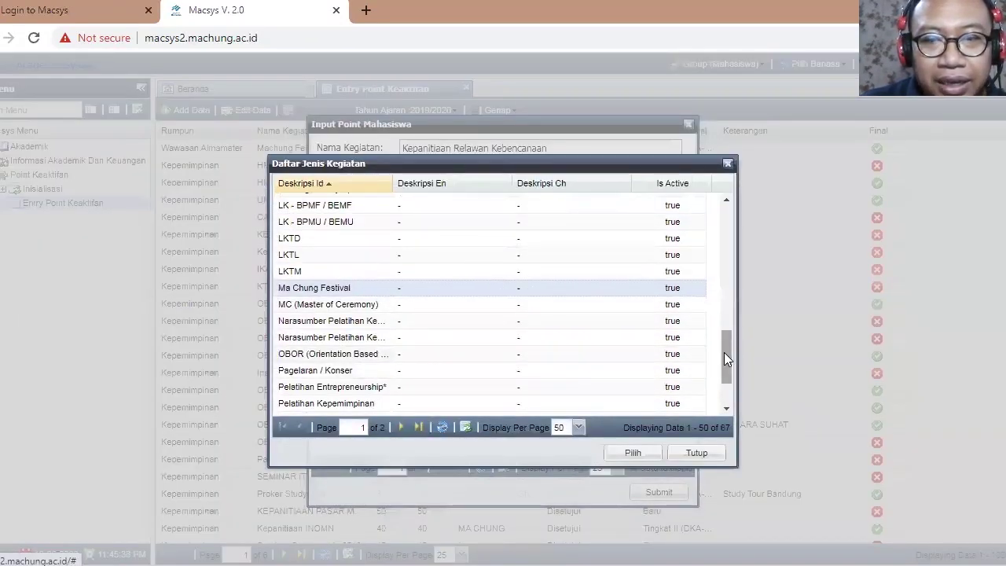
left_click_drag(723, 352, 748, 317)
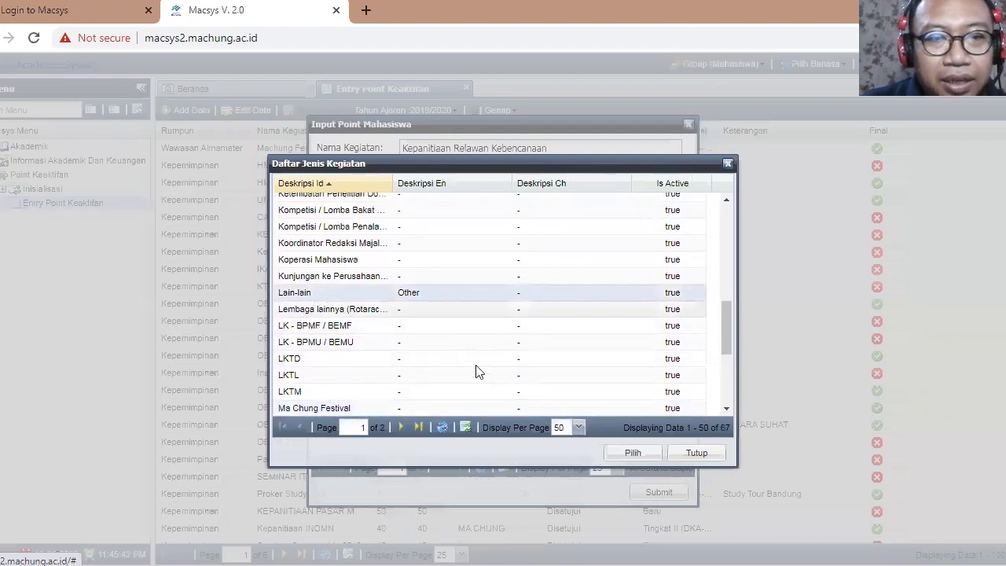
left_click(633, 453)
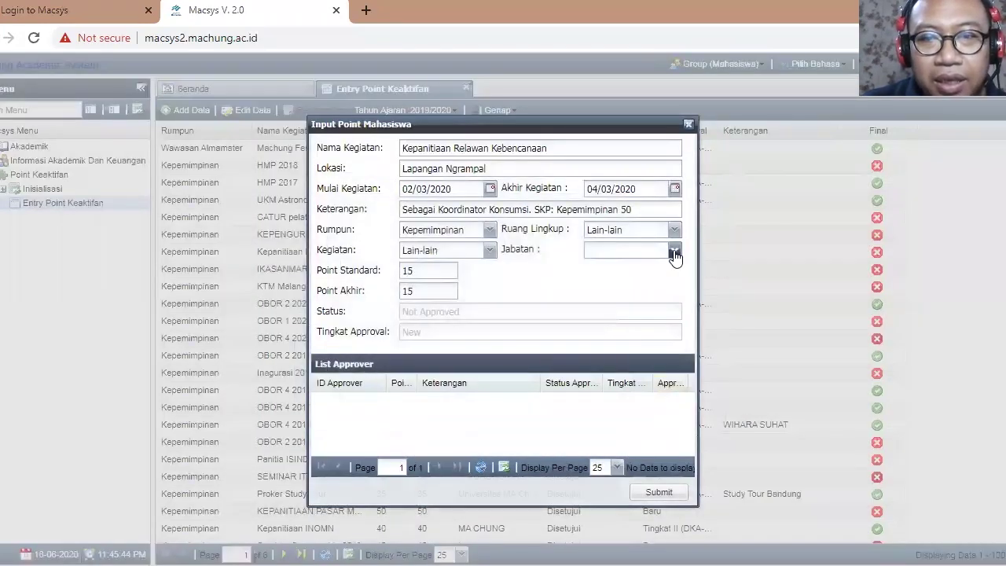
left_click(674, 253)
left_click(362, 202)
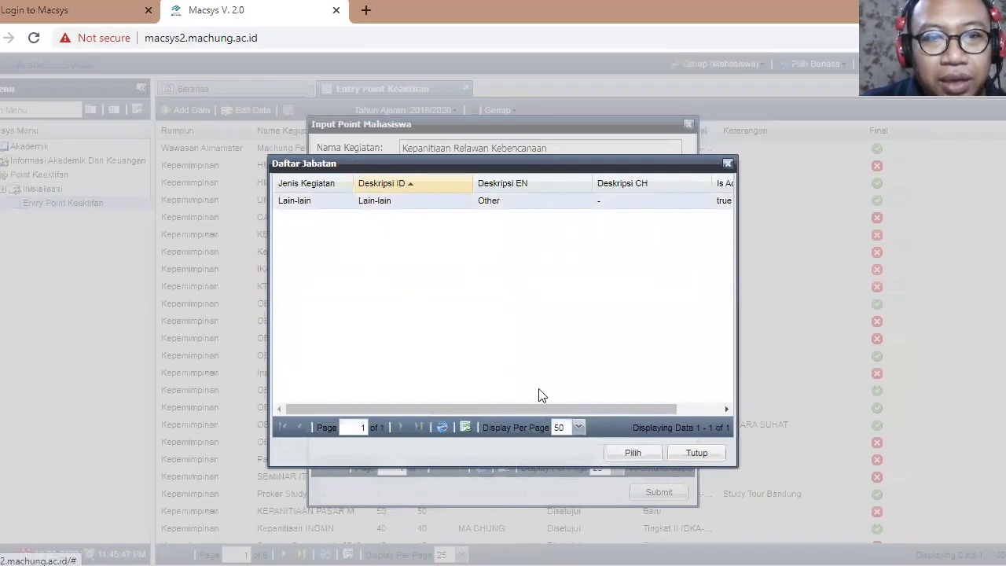
left_click(621, 455)
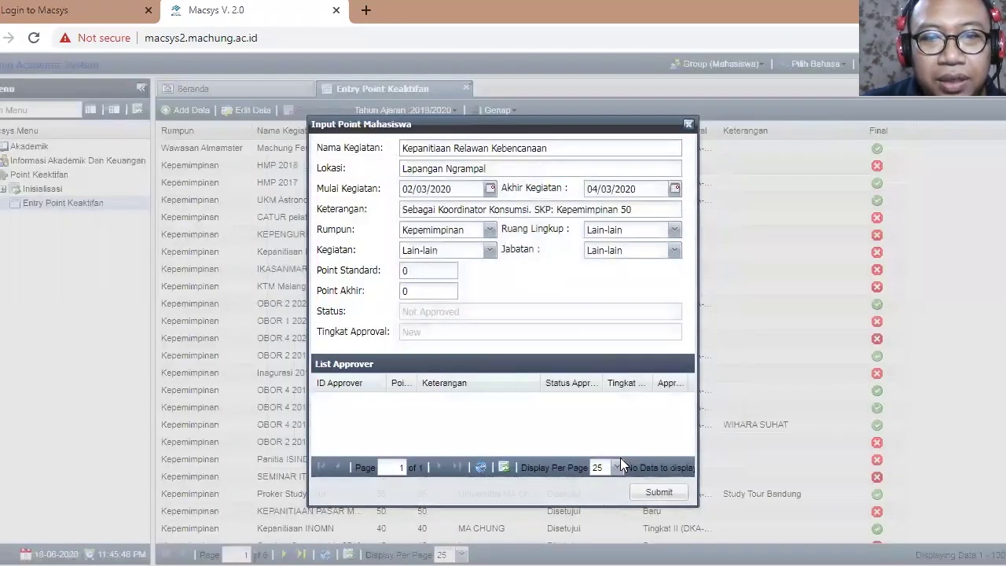